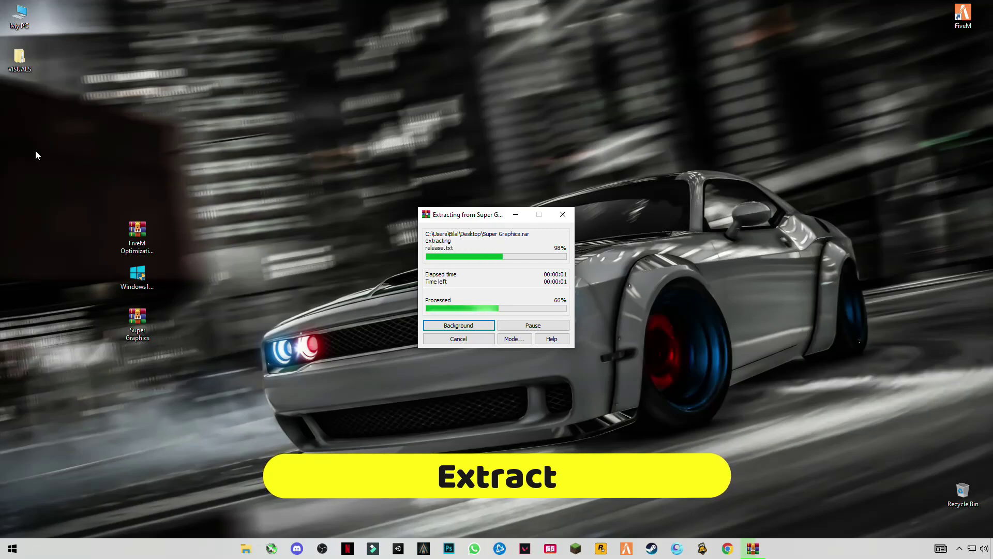
# Delete the Super Graphics archive from the desktop and open the FiveM Application Data folder via the FiveM shortcut's file location.
pyautogui.moveTo(150, 328); pyautogui.dragTo(962, 492)
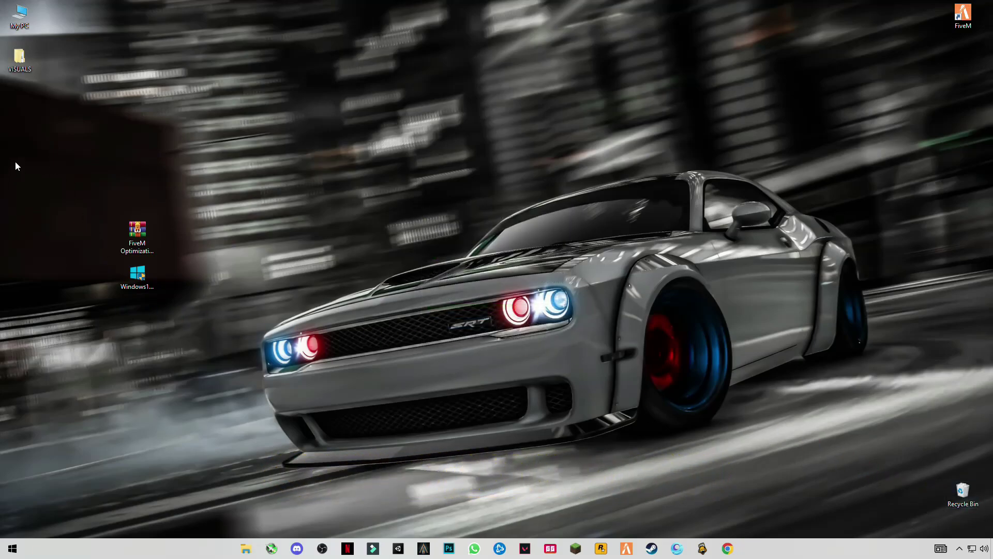
pyautogui.rightClick(953, 21)
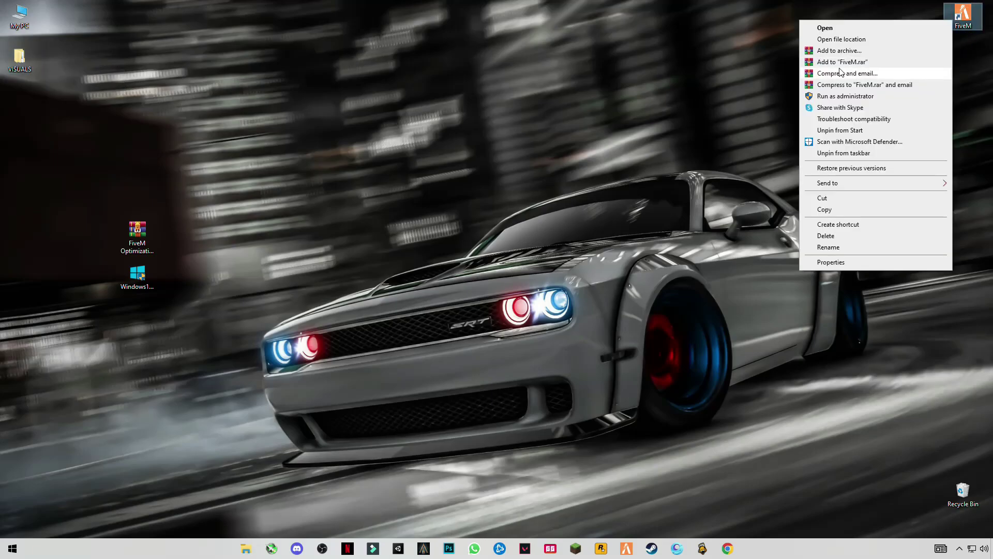
pyautogui.click(842, 40)
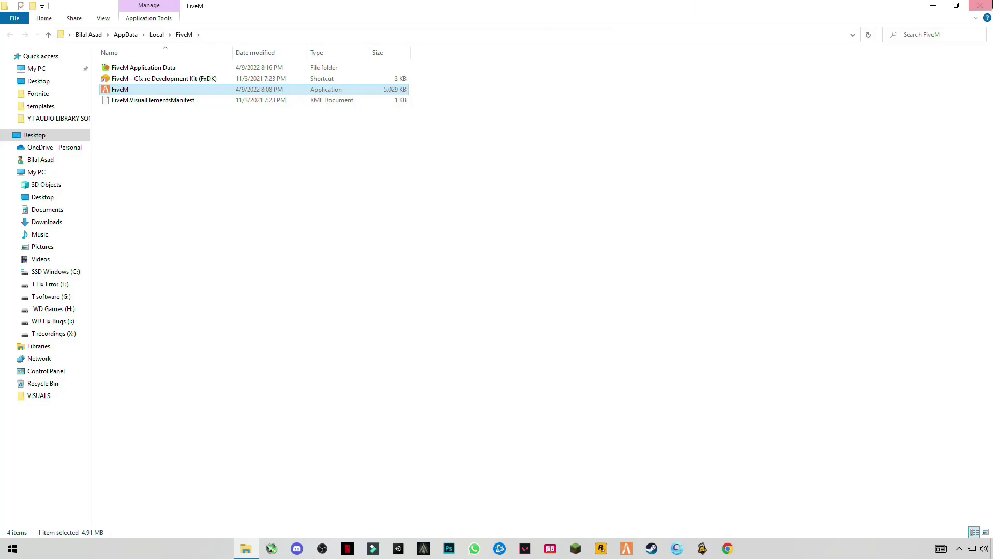
pyautogui.click(957, 6)
pyautogui.click(395, 150)
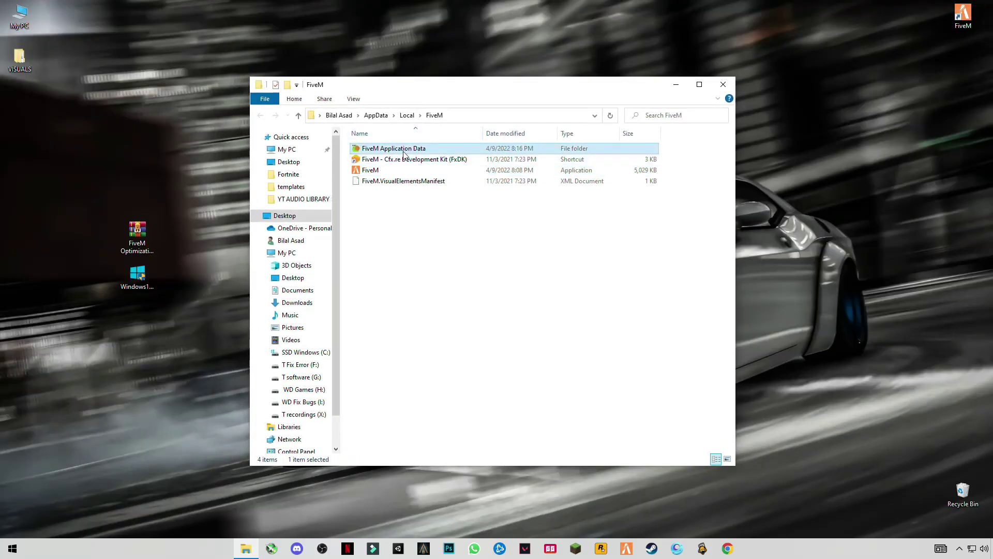
pyautogui.doubleClick(420, 153)
# Open the desktop's VISUALS folder and arrange its window side by side with the FiveM Application Data window.
pyautogui.click(33, 61)
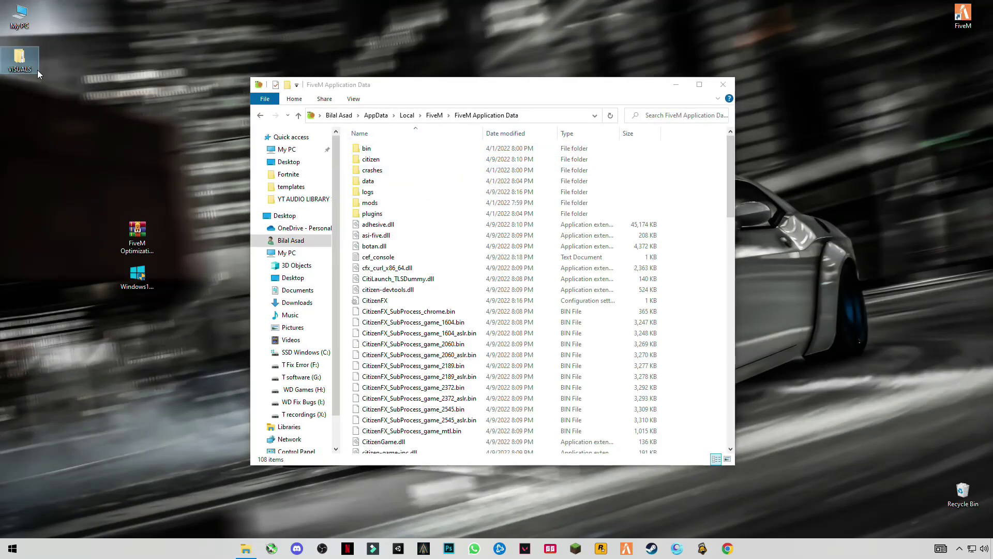
pyautogui.doubleClick(33, 61)
pyautogui.click(200, 70)
pyautogui.click(957, 6)
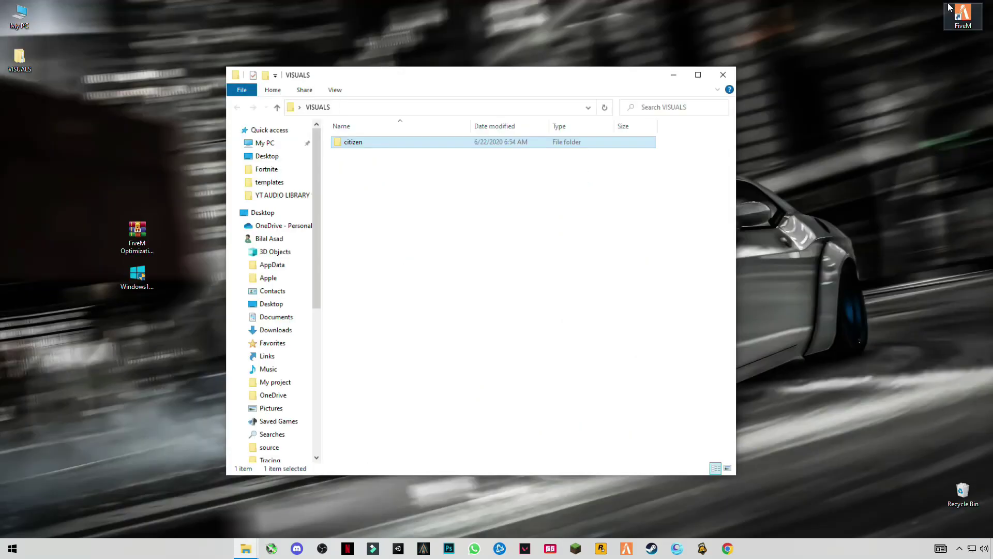
pyautogui.moveTo(563, 121); pyautogui.dragTo(351, 143)
pyautogui.moveTo(452, 86); pyautogui.dragTo(692, 125)
pyautogui.click(254, 208)
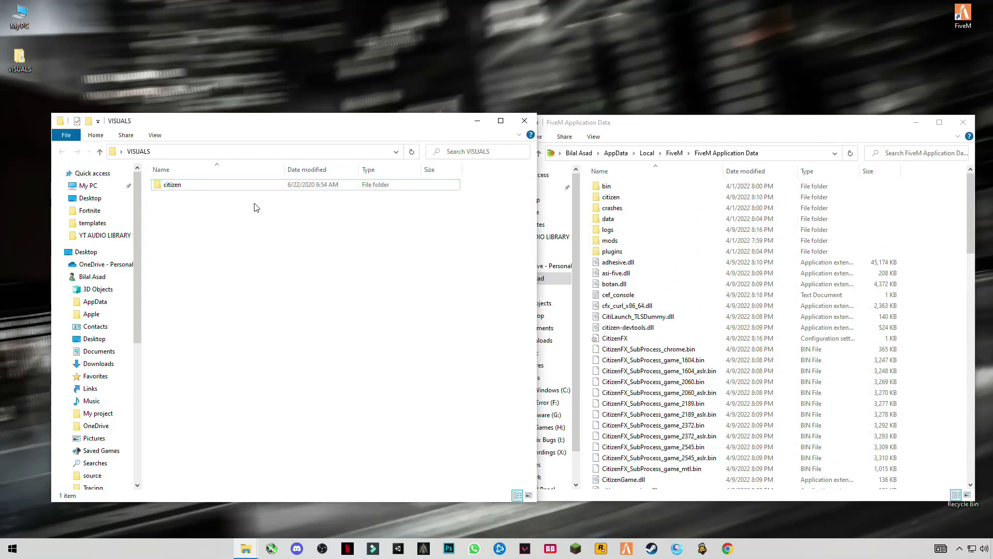
# Move the citizen folder from VISUALS into FiveM Application Data, merging it with the existing citizen folder.
pyautogui.click(172, 190)
pyautogui.moveTo(261, 187); pyautogui.dragTo(955, 274)
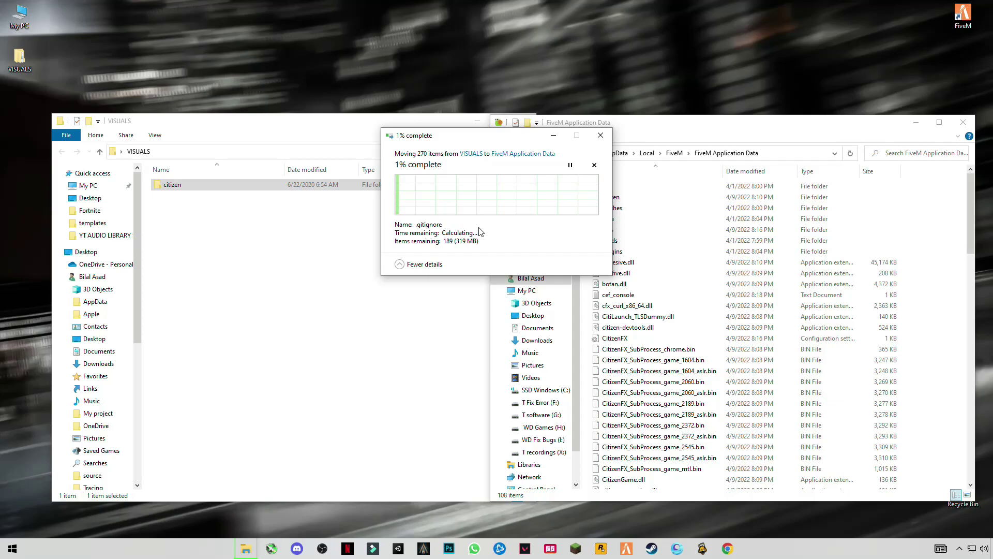
pyautogui.click(419, 192)
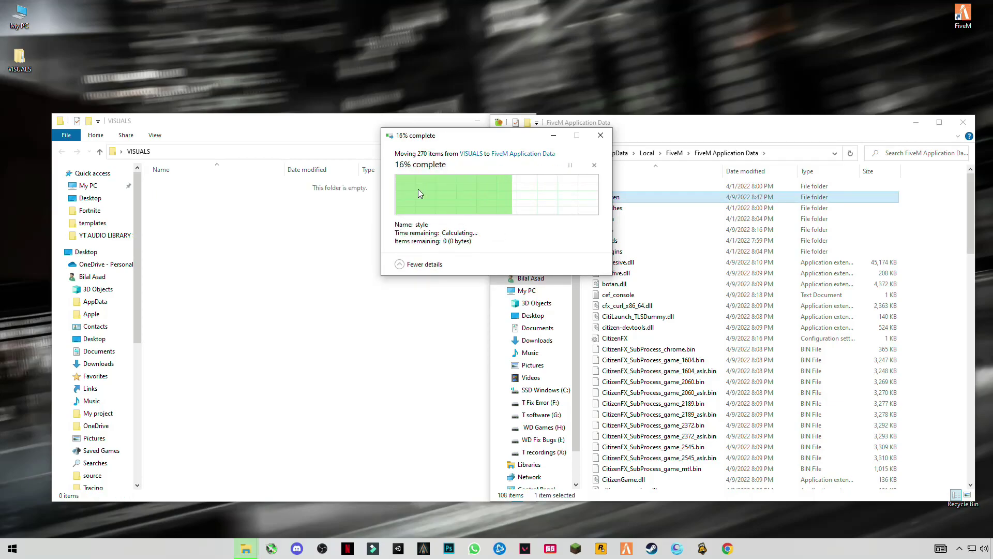
# Close both folder windows and delete the VISUALS folder from the desktop.
pyautogui.click(303, 133)
pyautogui.click(524, 120)
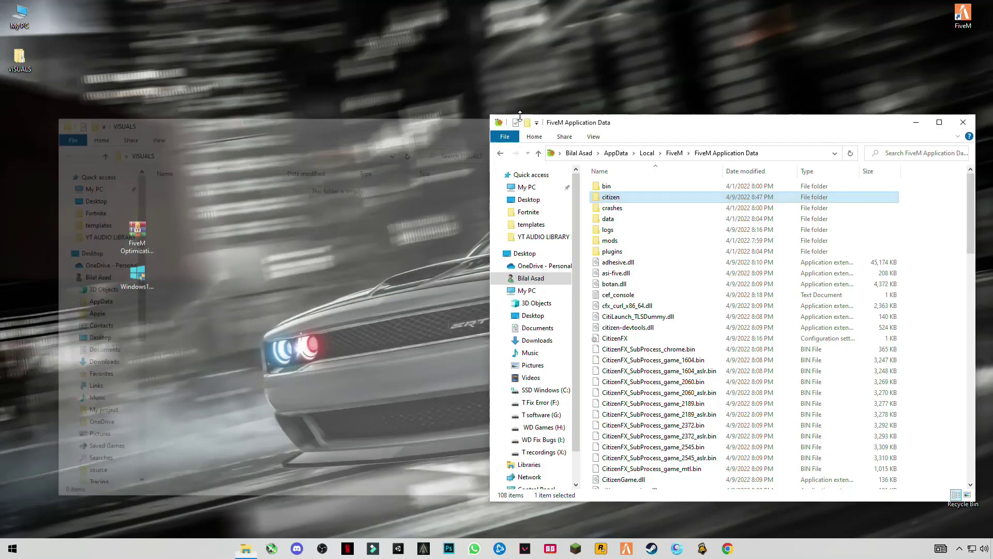
pyautogui.click(963, 123)
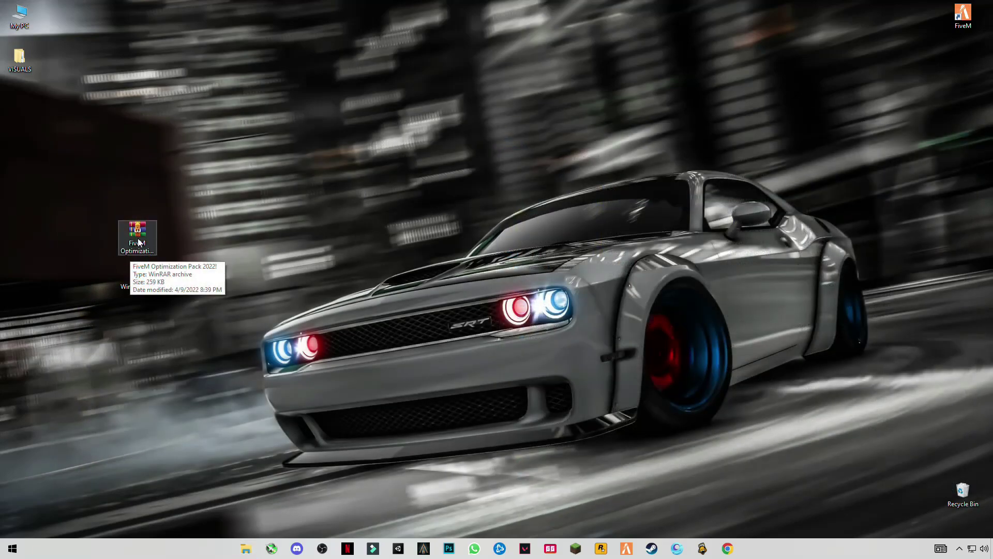
pyautogui.moveTo(17, 64); pyautogui.dragTo(960, 489)
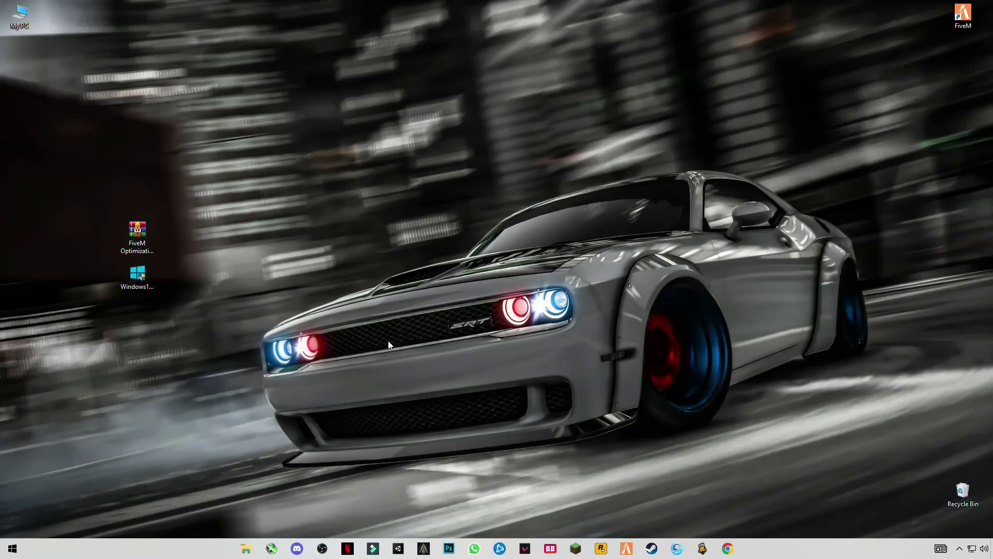
# Extract the FiveM Optimization Pack 2022! archive onto the desktop and delete the archive.
pyautogui.rightClick(141, 235)
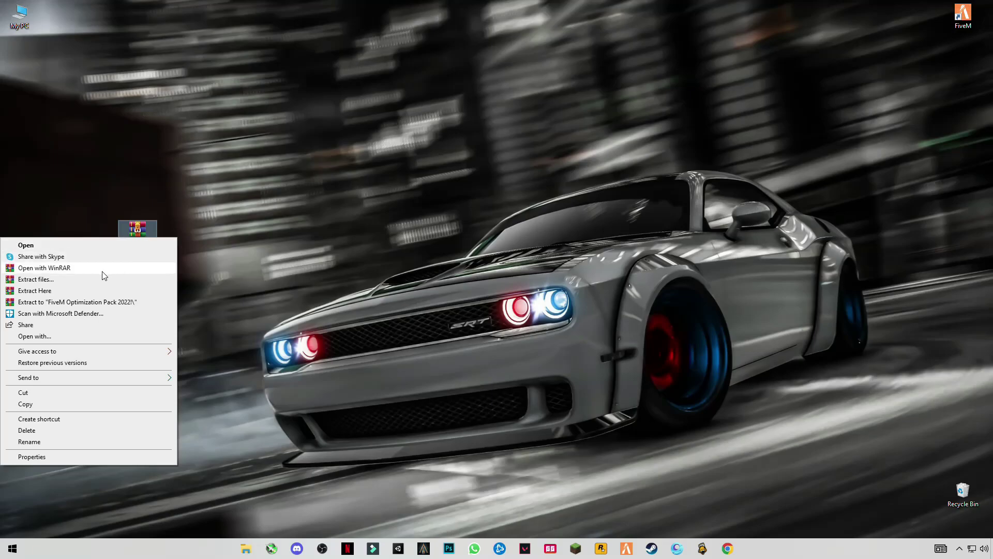
pyautogui.click(68, 291)
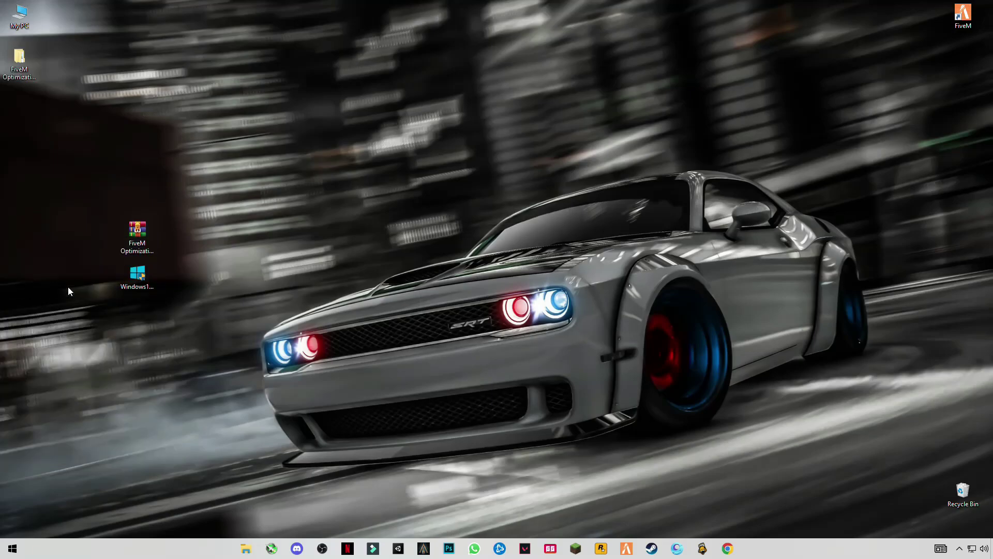
pyautogui.moveTo(147, 240); pyautogui.dragTo(194, 244)
pyautogui.moveTo(804, 431); pyautogui.dragTo(961, 492)
# Run the Windows10Upgrade tool from the desktop with administrator permission and exit the Windows 10 Update Assistant.
pyautogui.moveTo(135, 274); pyautogui.dragTo(410, 100)
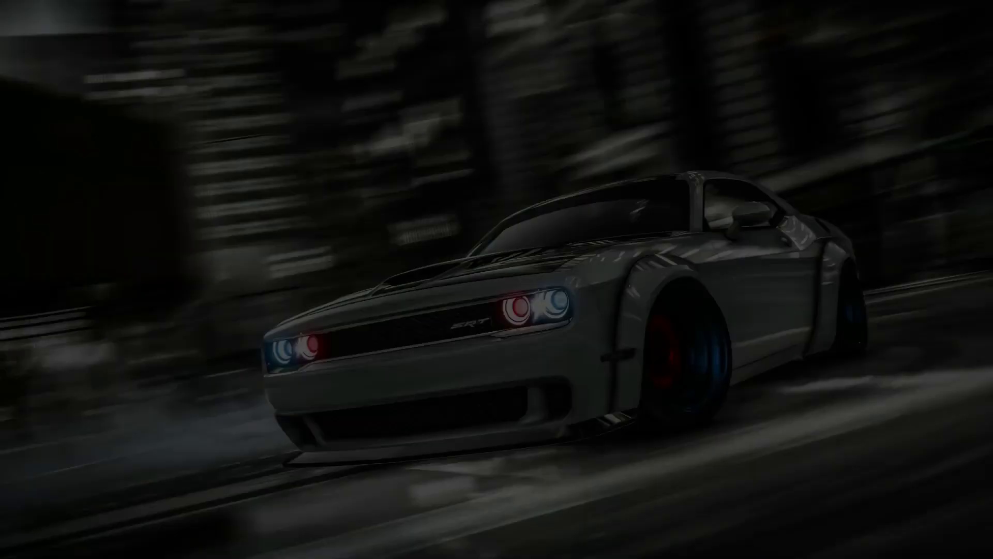
pyautogui.click(429, 339)
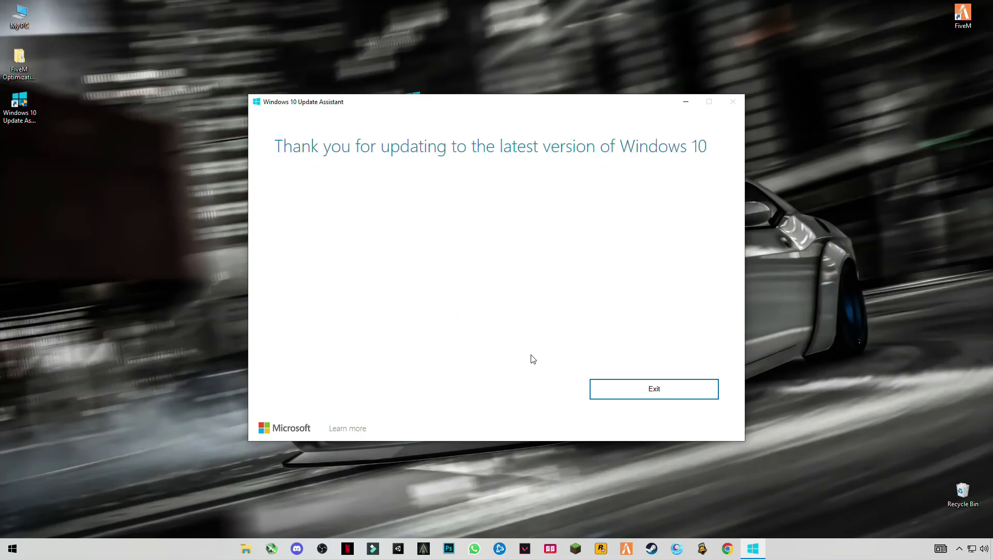
pyautogui.click(622, 391)
# Check the installed Windows version on the system's About settings page, then close Settings.
pyautogui.rightClick(578, 203)
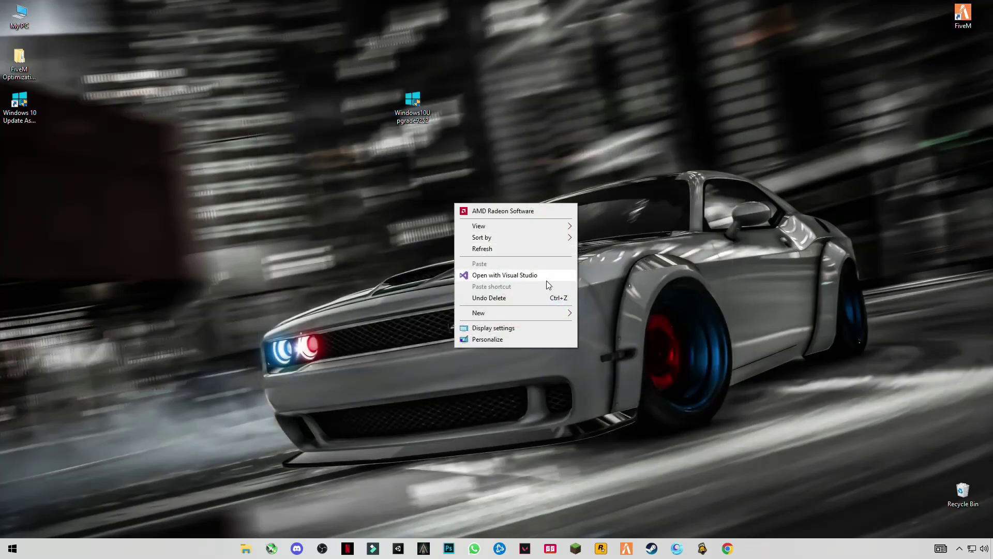
pyautogui.click(481, 332)
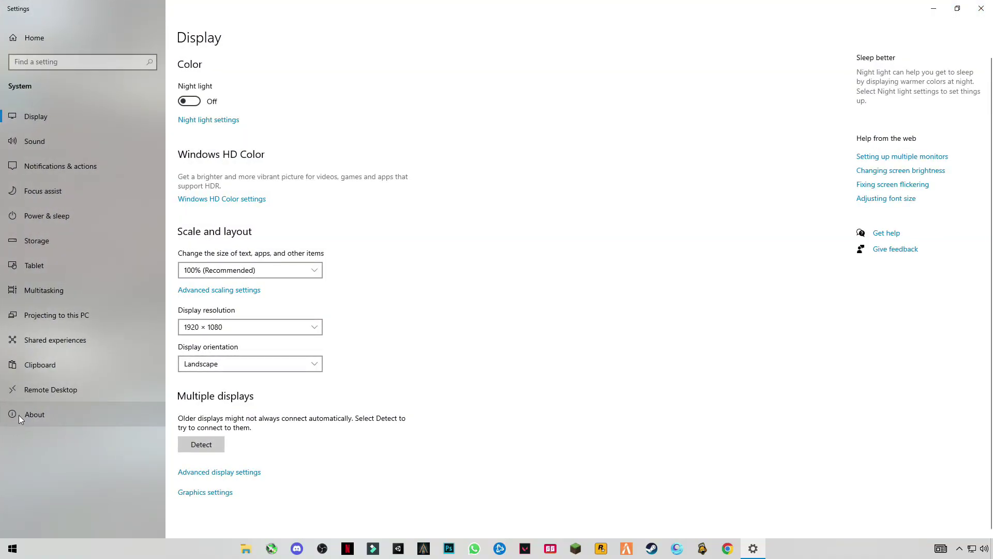
pyautogui.click(48, 414)
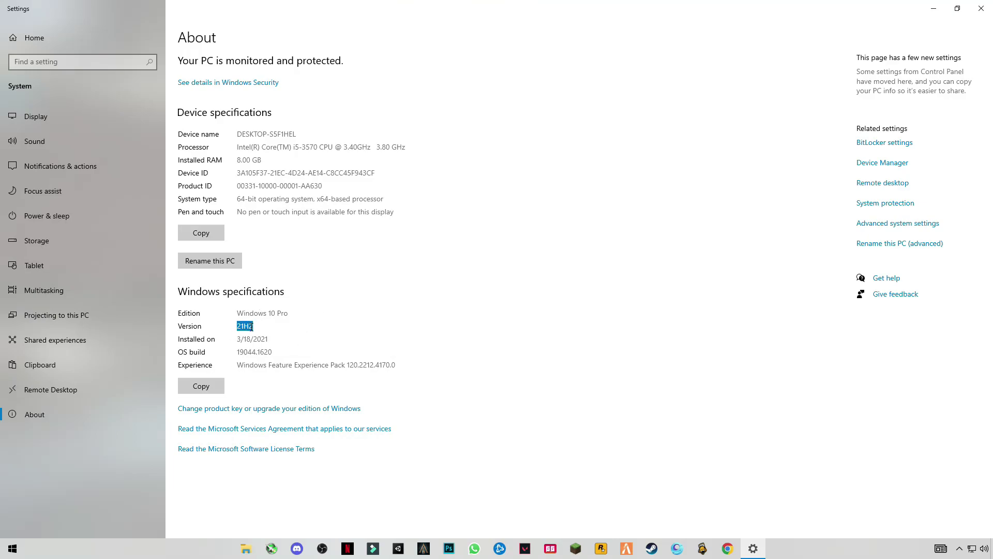
pyautogui.click(981, 8)
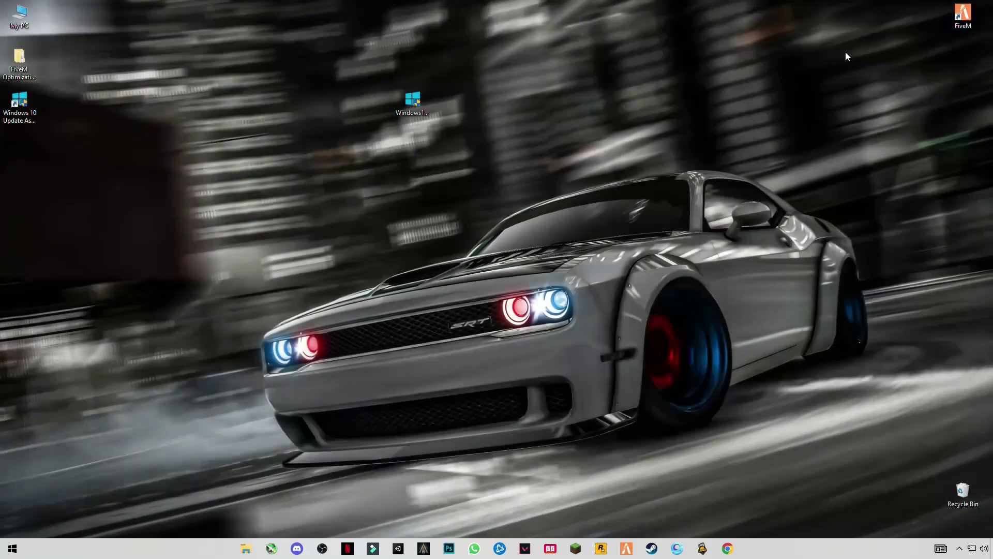
# Delete the Windows 10 Update Assistant shortcut from the desktop and open the FiveM Optimization Pack 2022! folder.
pyautogui.moveTo(1, 115); pyautogui.dragTo(962, 490)
pyautogui.moveTo(16, 76); pyautogui.dragTo(330, 207)
pyautogui.doubleClick(341, 196)
# Run dxwebsetup from the DirectX Installer folder, accept the license agreement and install the DirectX runtime components.
pyautogui.click(596, 187)
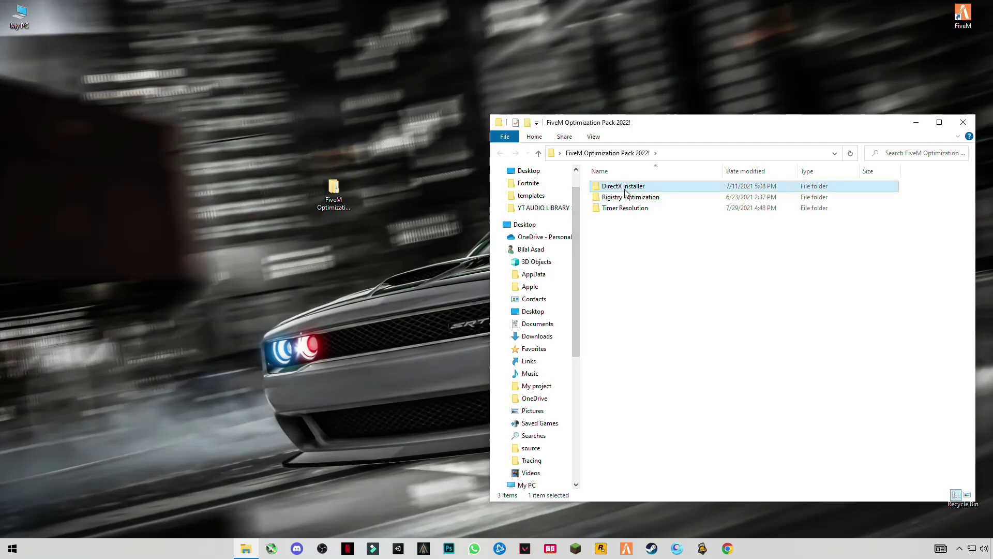
pyautogui.doubleClick(633, 186)
pyautogui.doubleClick(628, 187)
pyautogui.click(472, 347)
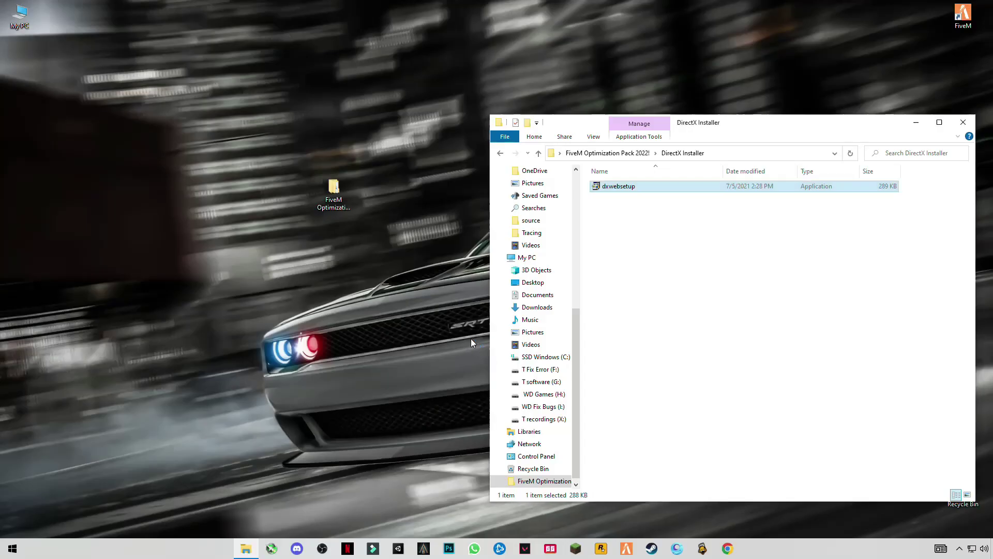
pyautogui.click(154, 203)
pyautogui.click(240, 241)
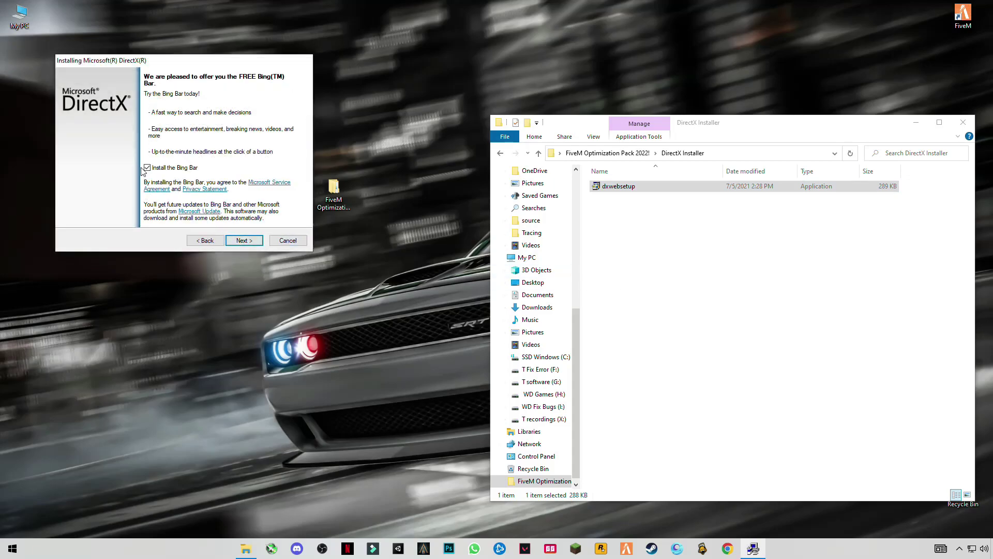
pyautogui.click(245, 241)
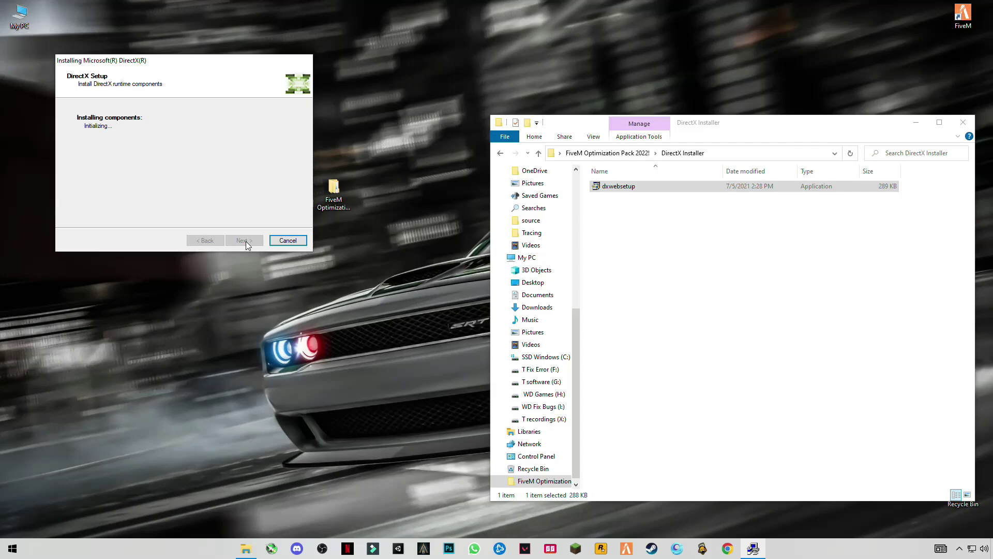
pyautogui.click(245, 241)
# Add the CPU boost entries to the registry from the CPU Speed Boost folder inside Rigistry Optimization.
pyautogui.click(501, 153)
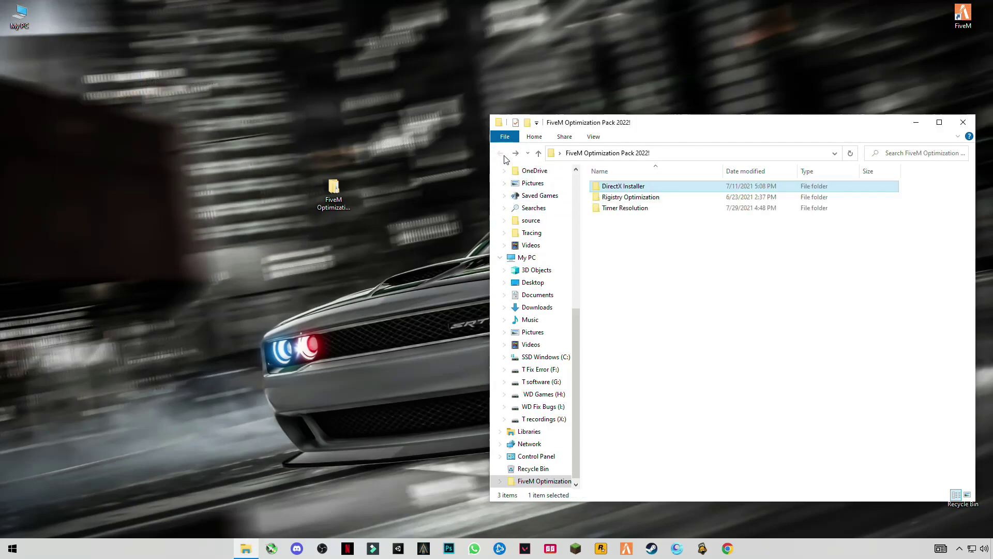
pyautogui.click(652, 200)
pyautogui.doubleClick(661, 203)
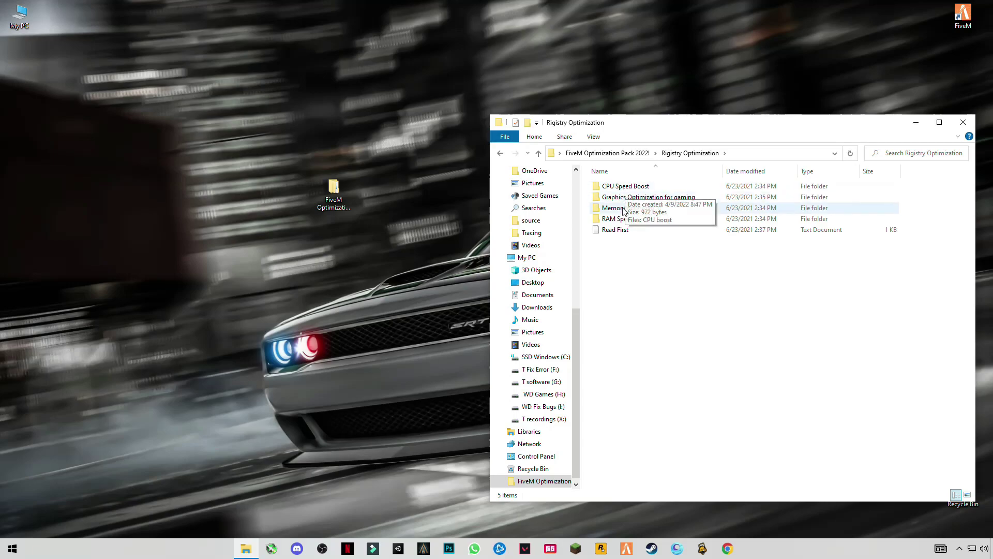
pyautogui.doubleClick(641, 188)
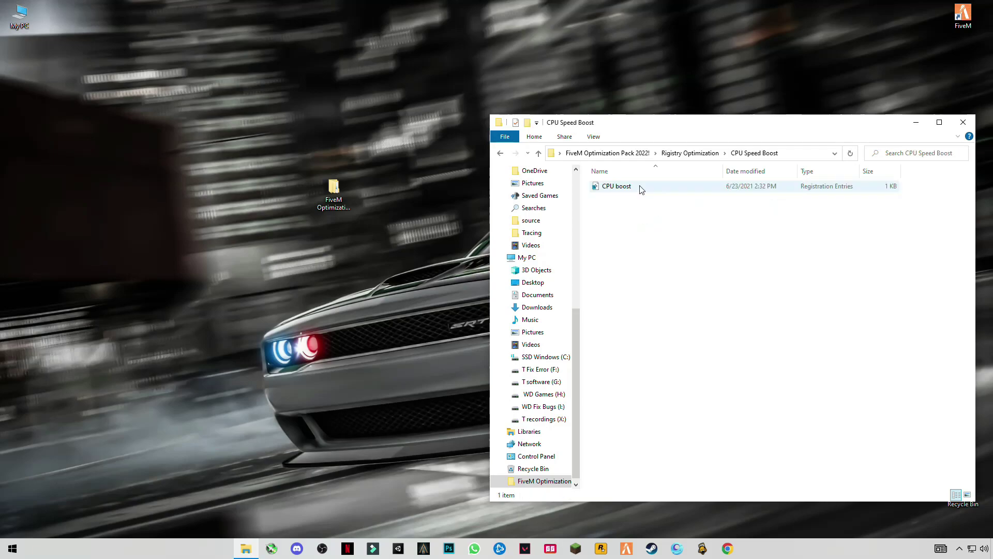
pyautogui.doubleClick(624, 190)
pyautogui.click(462, 342)
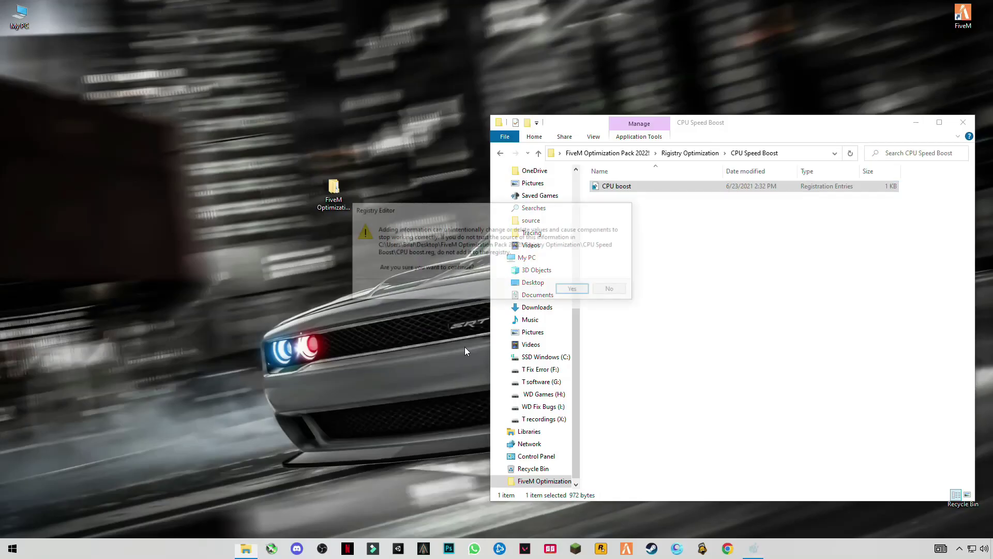
pyautogui.click(579, 291)
pyautogui.click(613, 279)
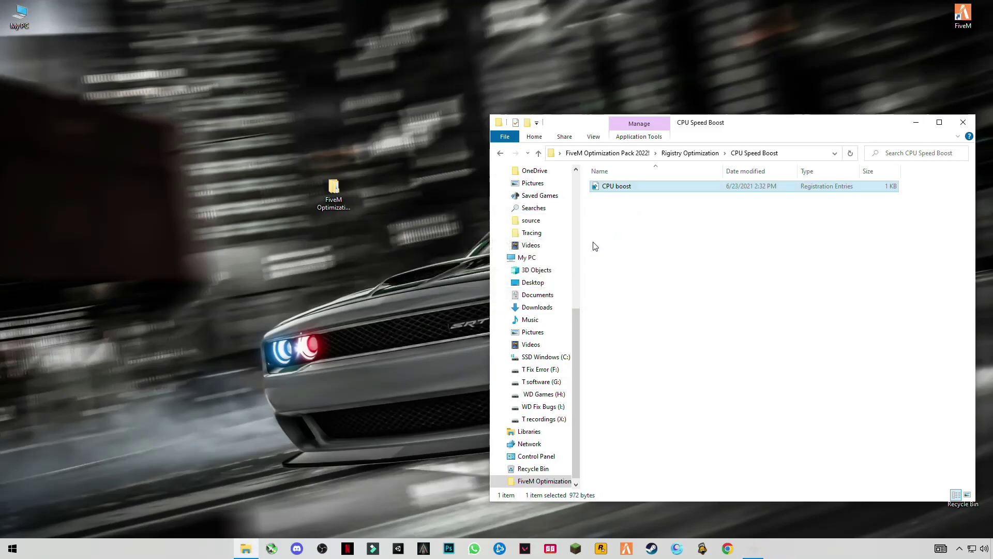
# Add the Graphics Optimize entries to the registry from the Graphics Optimization for gaming folder.
pyautogui.click(500, 153)
pyautogui.doubleClick(607, 198)
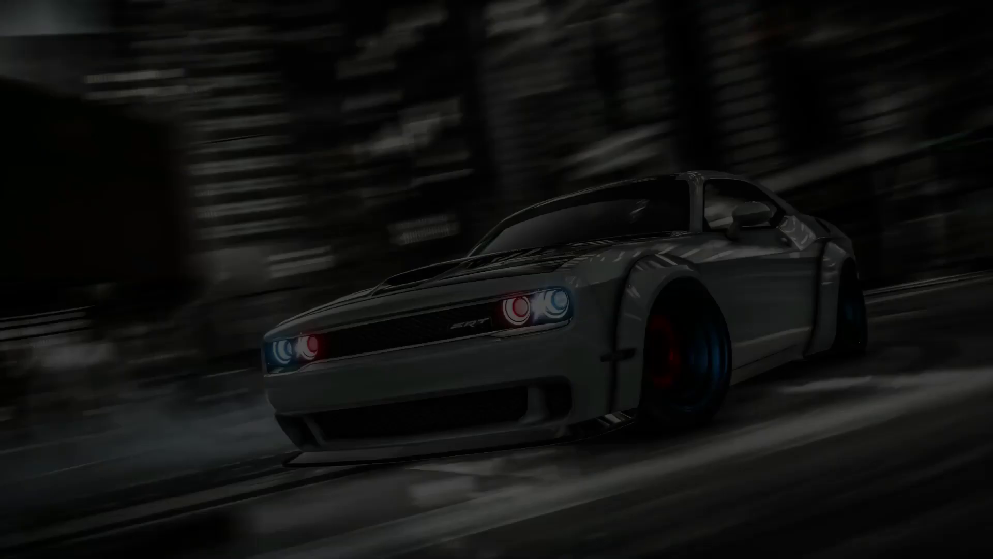
pyautogui.click(445, 340)
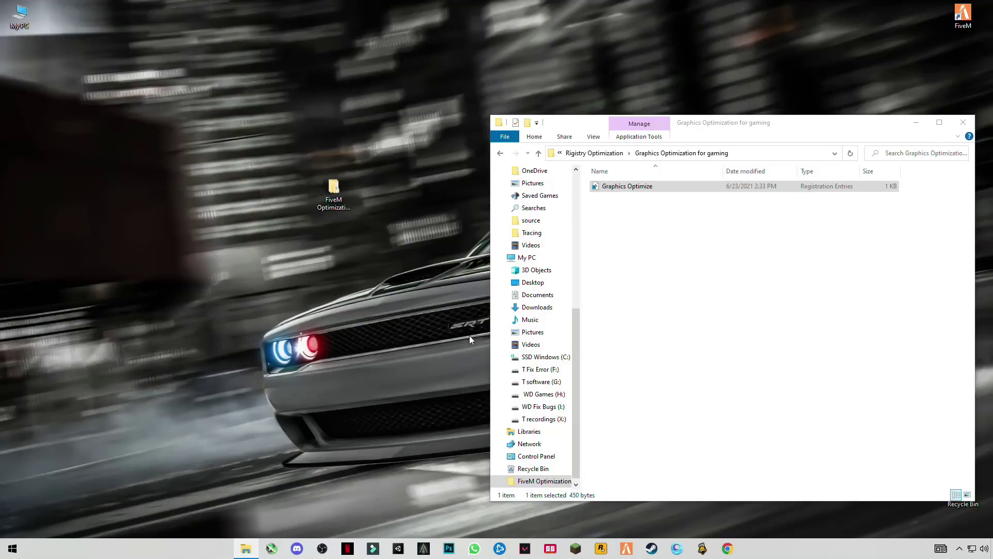
pyautogui.click(574, 291)
pyautogui.click(613, 279)
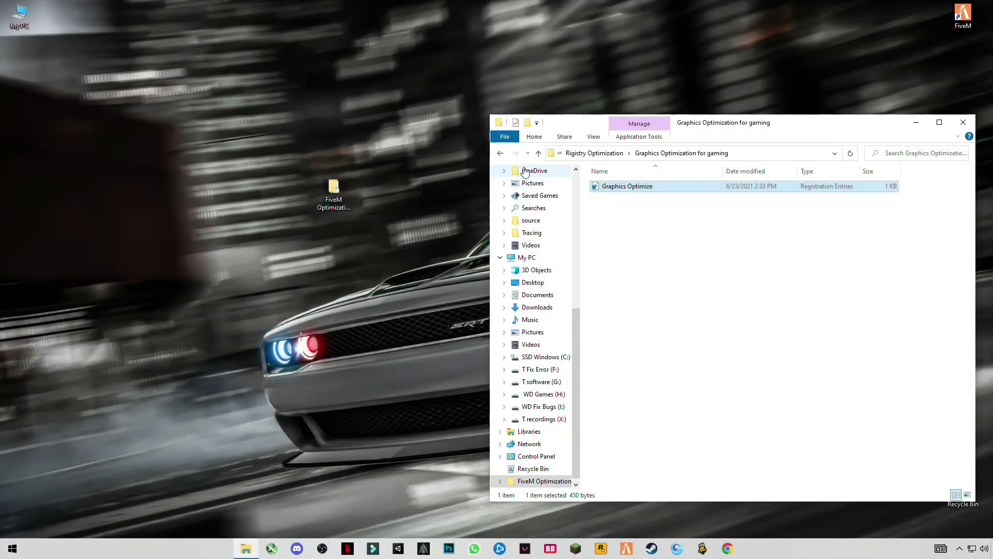
# Add the meamory optimze entries to the registry from the Memory optimization folder.
pyautogui.click(500, 153)
pyautogui.doubleClick(595, 207)
pyautogui.doubleClick(623, 186)
pyautogui.click(445, 340)
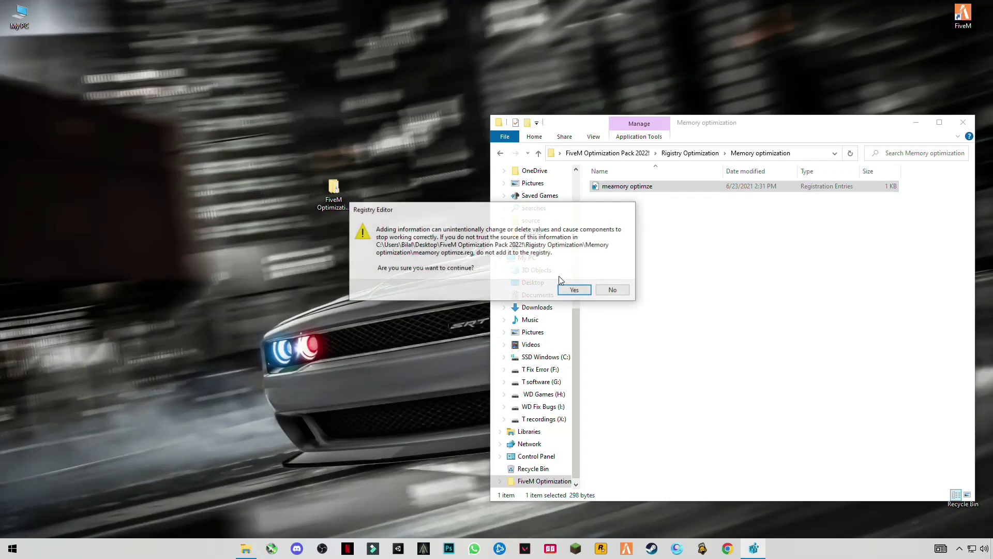
pyautogui.click(574, 289)
pyautogui.click(613, 278)
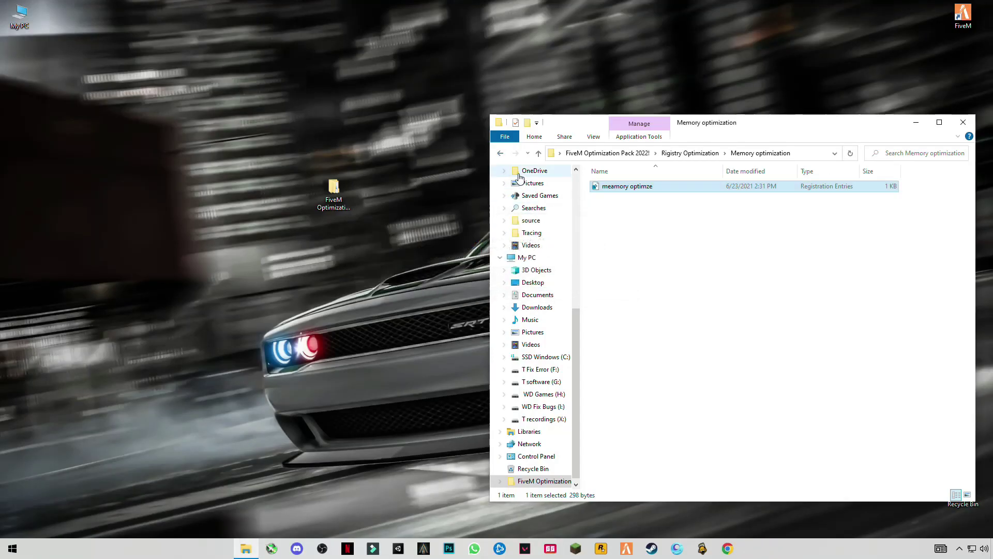
# Add the RAM boost entries to the registry from the RAM Speed Boost folder.
pyautogui.click(500, 153)
pyautogui.doubleClick(613, 222)
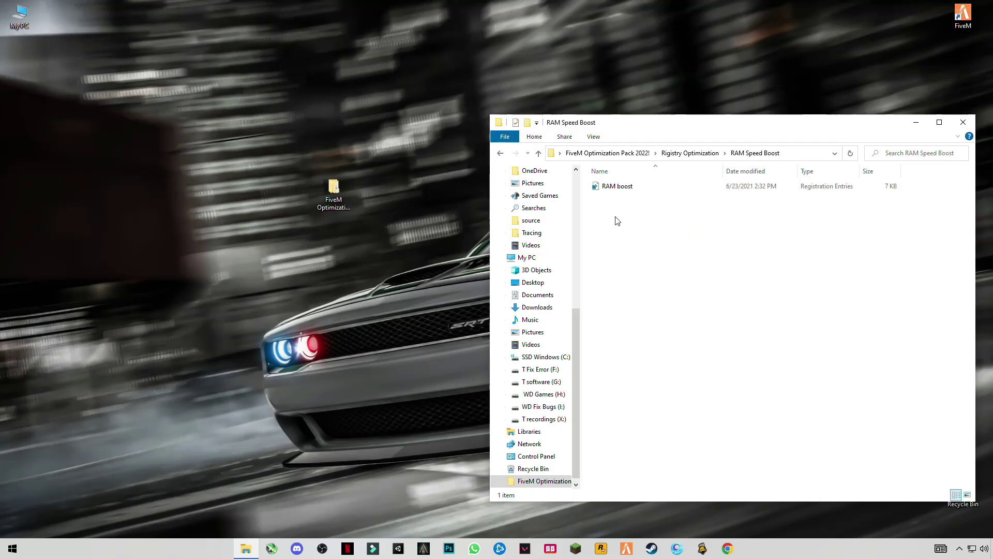
pyautogui.doubleClick(617, 187)
pyautogui.click(443, 340)
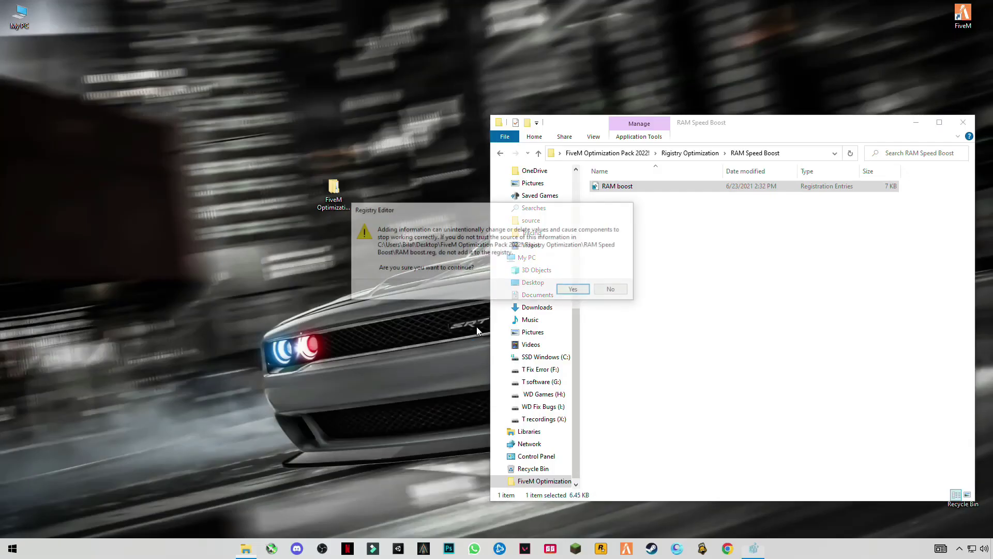
pyautogui.click(575, 290)
pyautogui.click(614, 279)
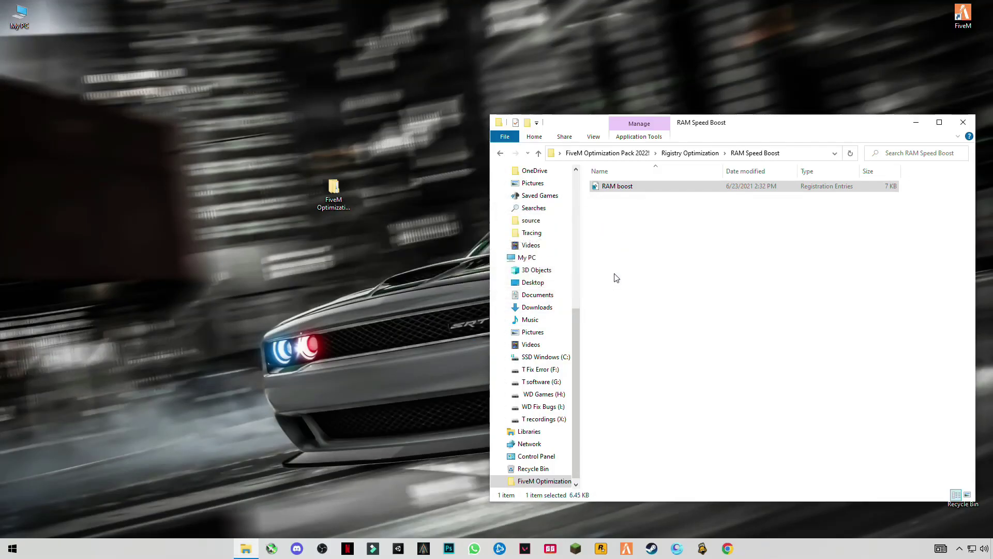
# Read the Read First note in the Rigistry Optimization folder and close it.
pyautogui.click(501, 154)
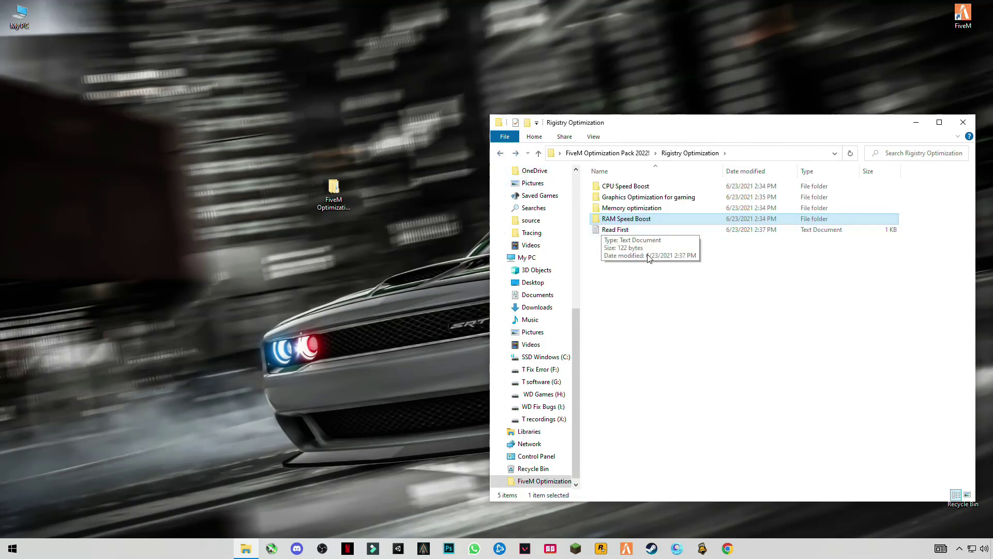
pyautogui.doubleClick(609, 229)
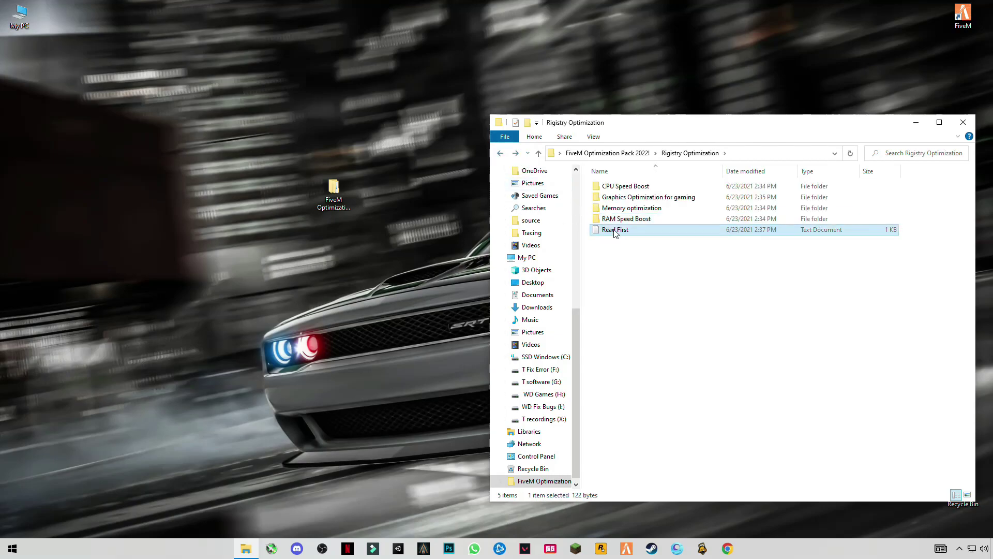
pyautogui.click(744, 183)
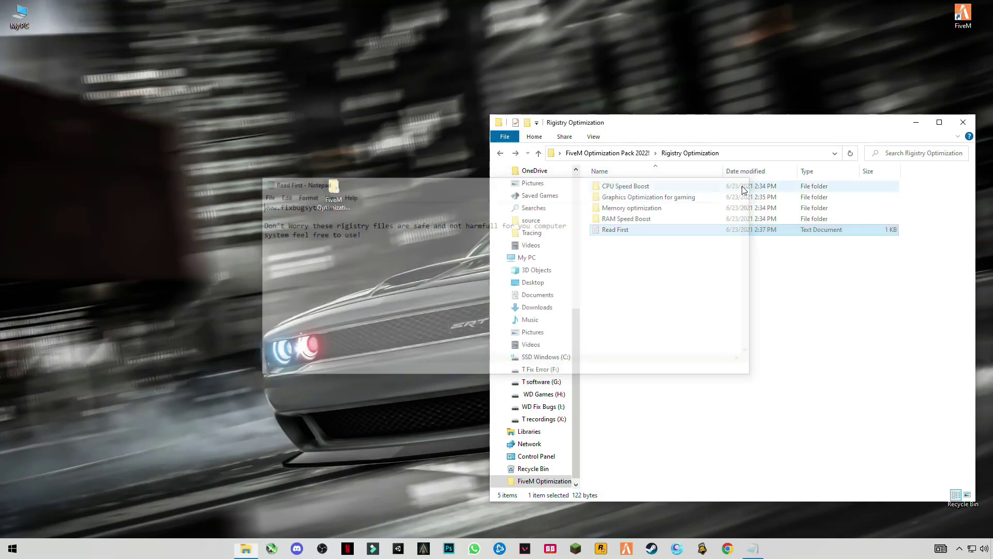
# Copy the three bcdedit commands from the cmd code for timer resolution file in the Timer Resolution folder.
pyautogui.click(500, 153)
pyautogui.click(618, 212)
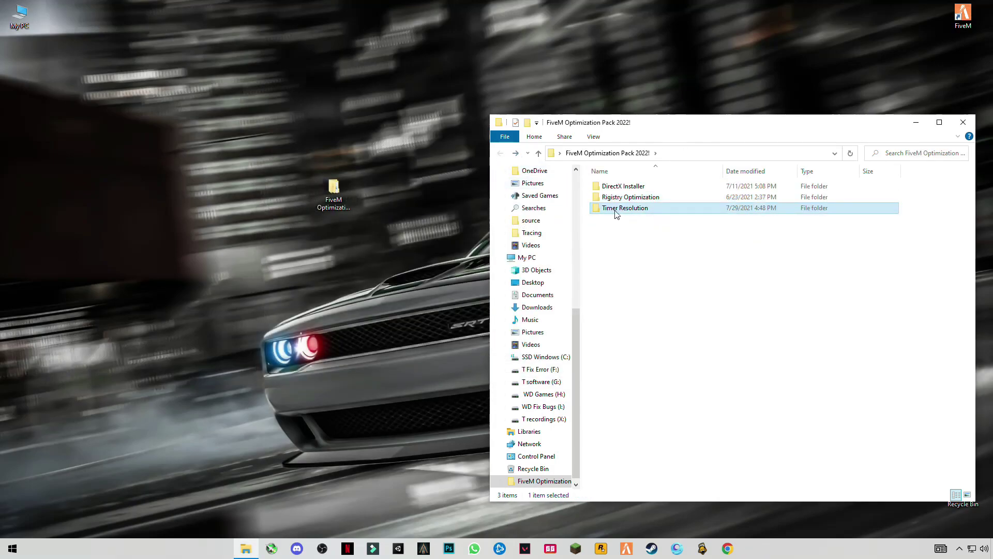
pyautogui.doubleClick(632, 209)
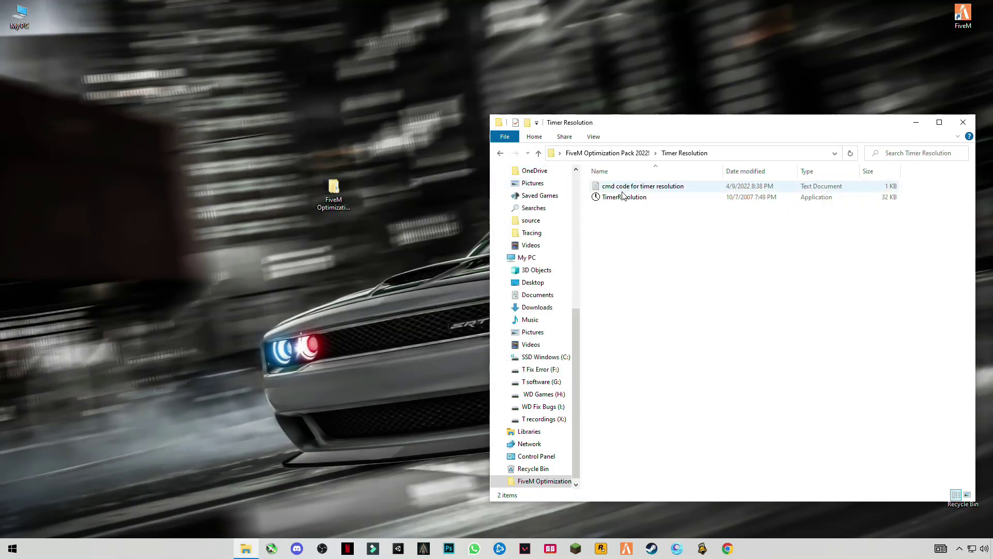
pyautogui.doubleClick(628, 187)
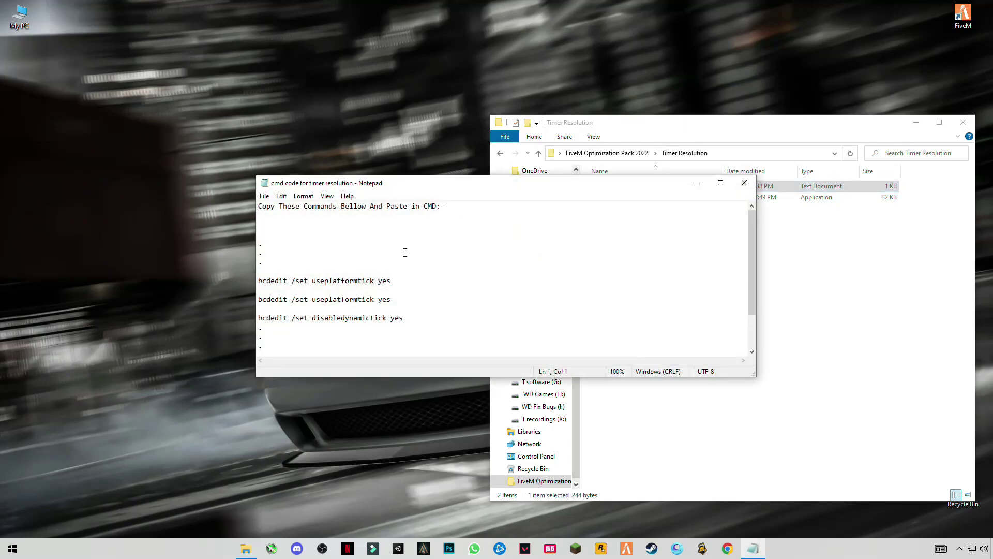
pyautogui.moveTo(412, 319); pyautogui.dragTo(247, 281)
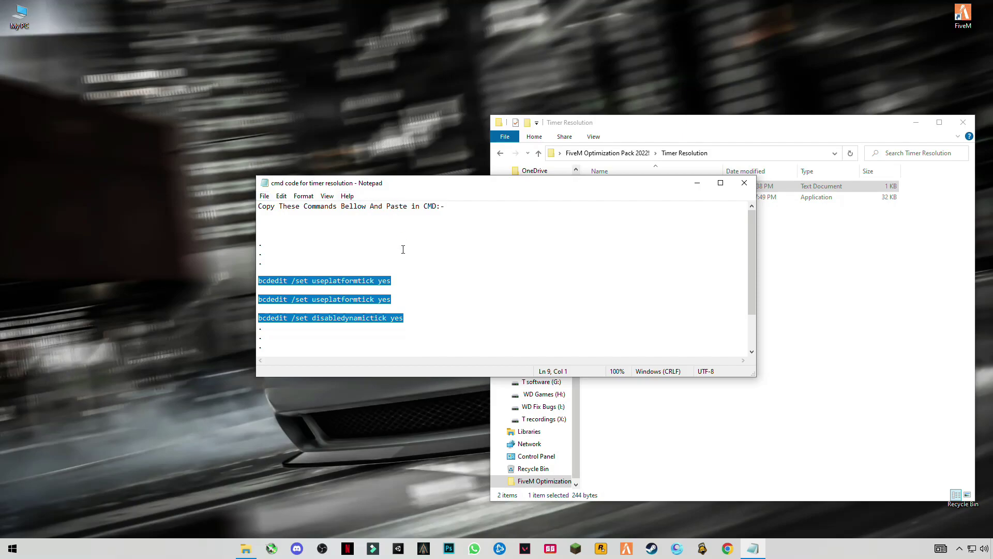
pyautogui.rightClick(354, 282)
pyautogui.click(273, 311)
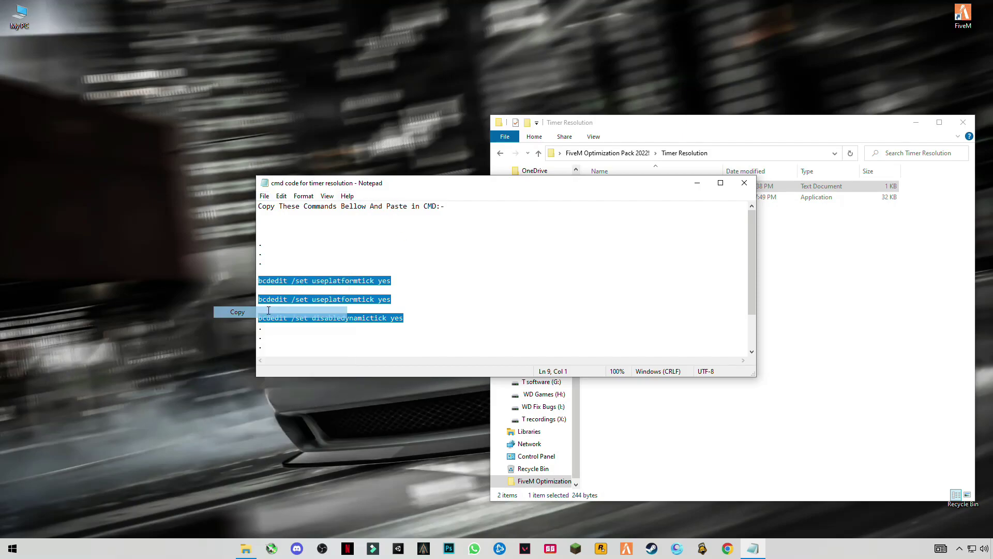
# Find Command Prompt with a search for cmd and run it as administrator.
pyautogui.click(12, 548)
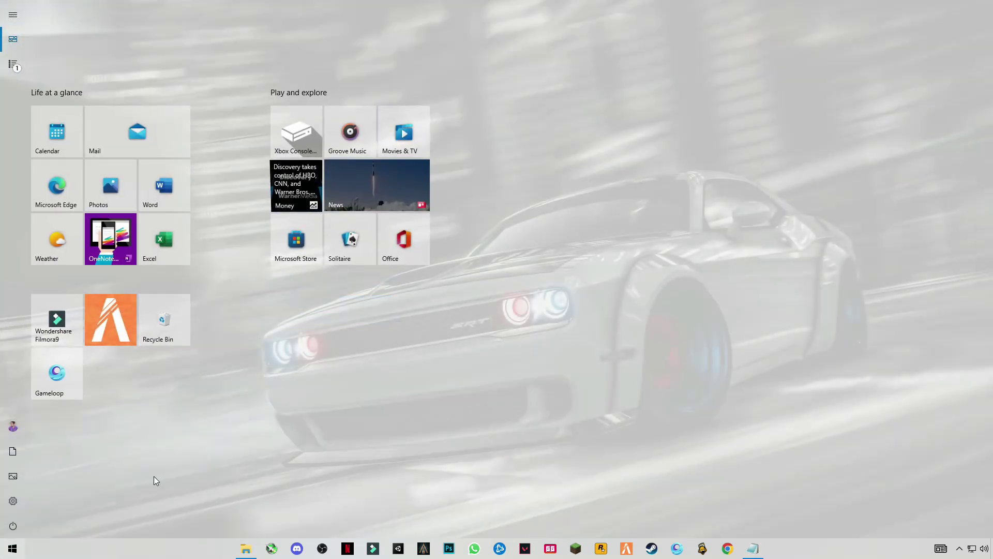
pyautogui.write('cmd')
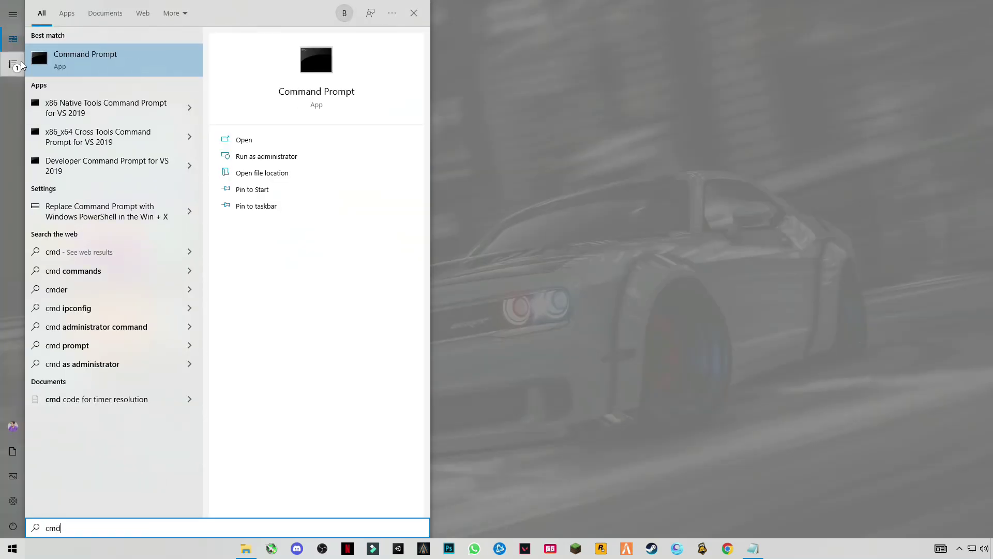
pyautogui.rightClick(74, 63)
pyautogui.click(118, 74)
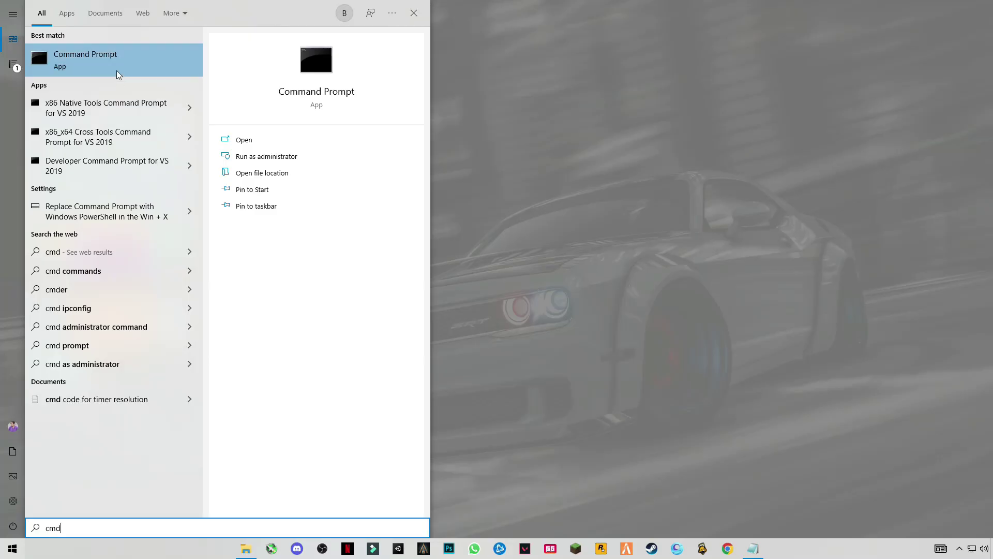
pyautogui.click(459, 340)
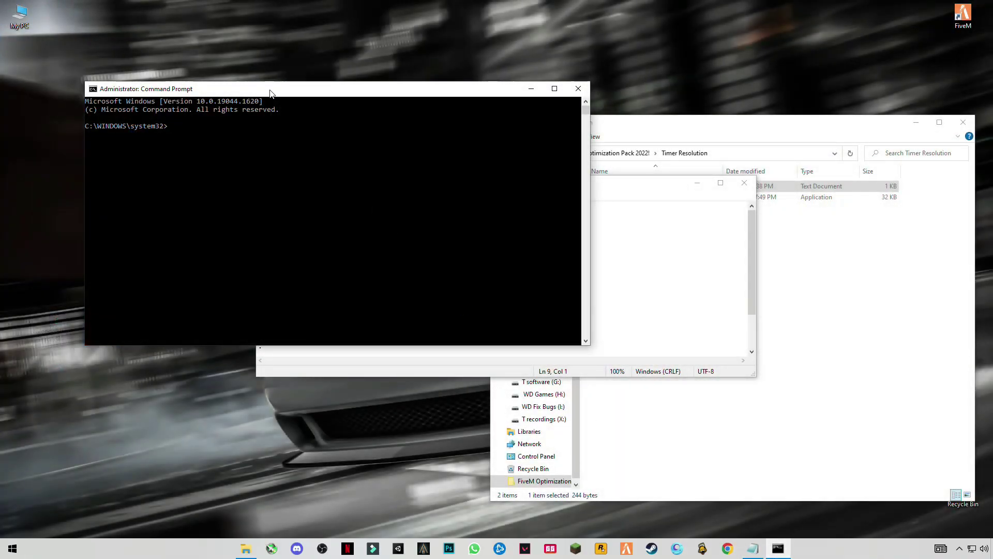
# Move the Command Prompt window clear of the timer resolution notes and copy the three bcdedit commands again.
pyautogui.moveTo(263, 92); pyautogui.dragTo(346, 137)
pyautogui.click(266, 172)
pyautogui.press('Escape')
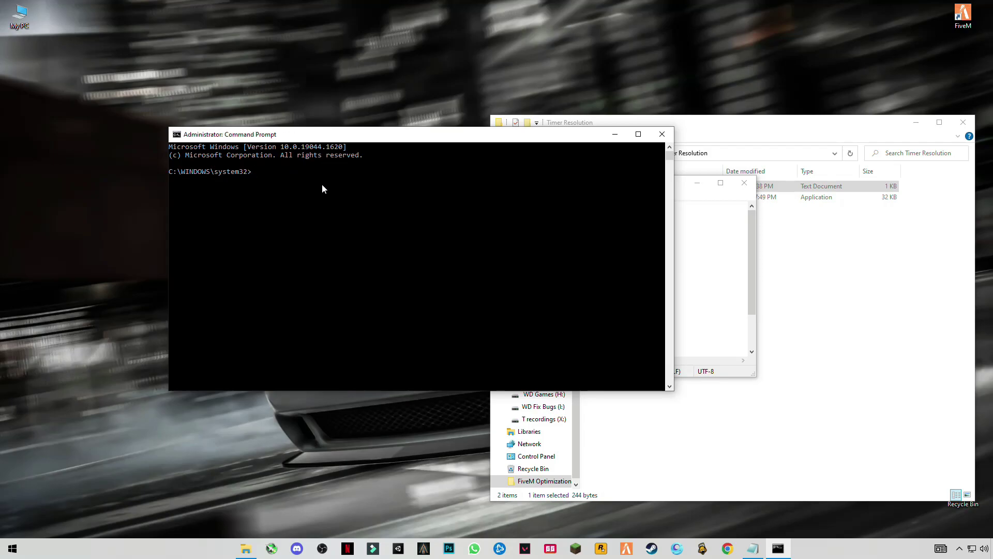
pyautogui.click(254, 172)
pyautogui.press('Escape')
pyautogui.moveTo(291, 134); pyautogui.dragTo(139, 112)
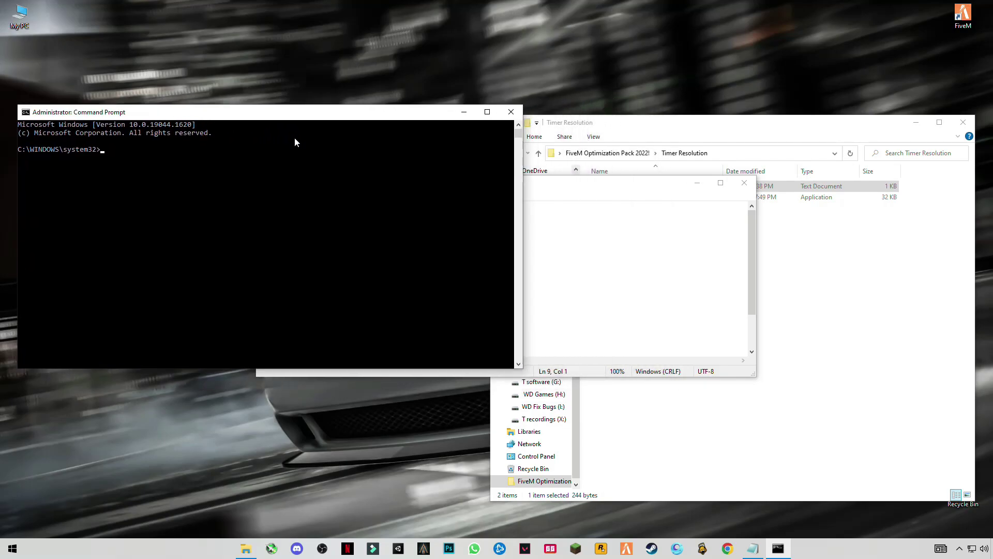
pyautogui.click(597, 253)
pyautogui.moveTo(370, 315); pyautogui.dragTo(258, 280)
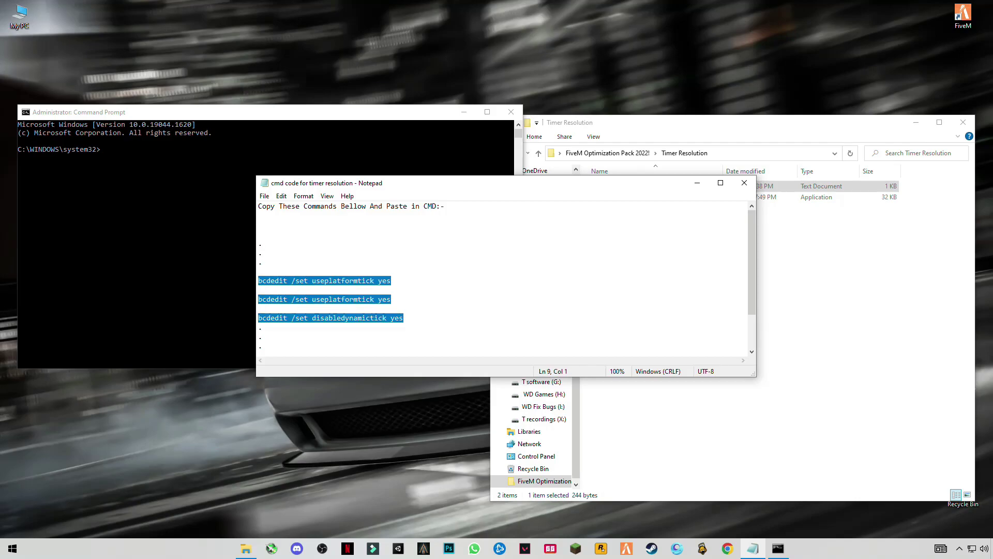
pyautogui.rightClick(301, 273)
pyautogui.click(222, 307)
# Run the copied bcdedit commands setting useplatformtick and disabledynamictick to yes, and close Command Prompt and the notes.
pyautogui.click(119, 161)
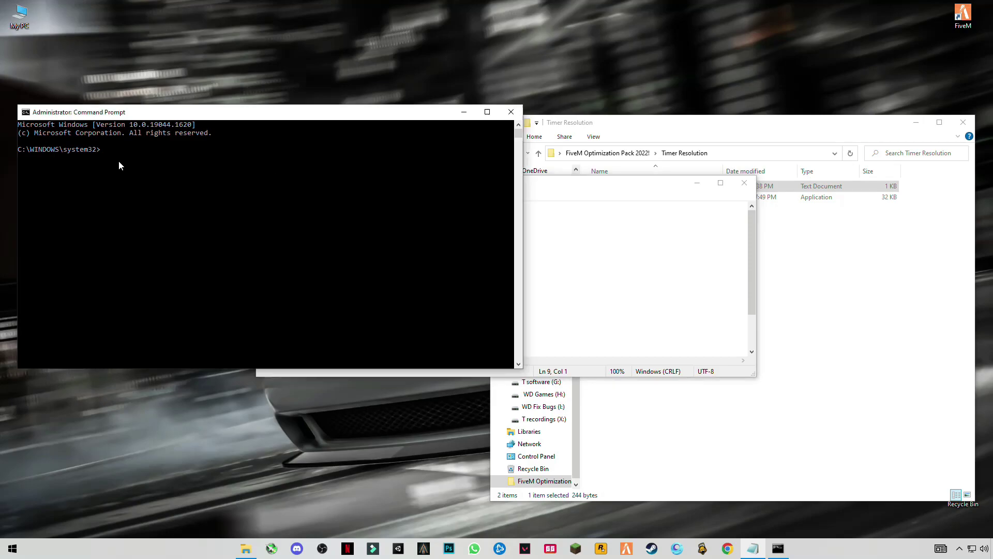
pyautogui.click(107, 155)
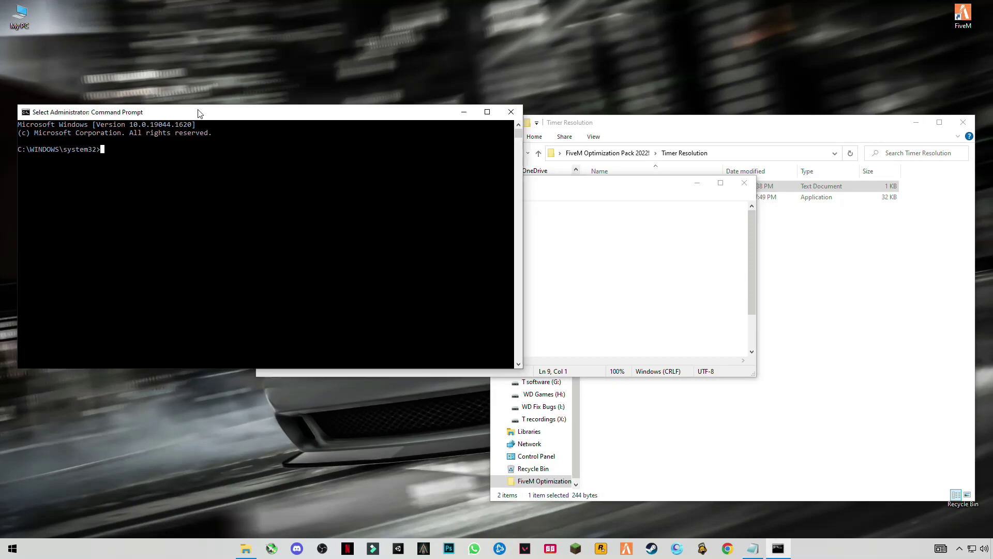
pyautogui.moveTo(199, 113); pyautogui.dragTo(366, 114)
pyautogui.hotkey('ctrl', 'v')
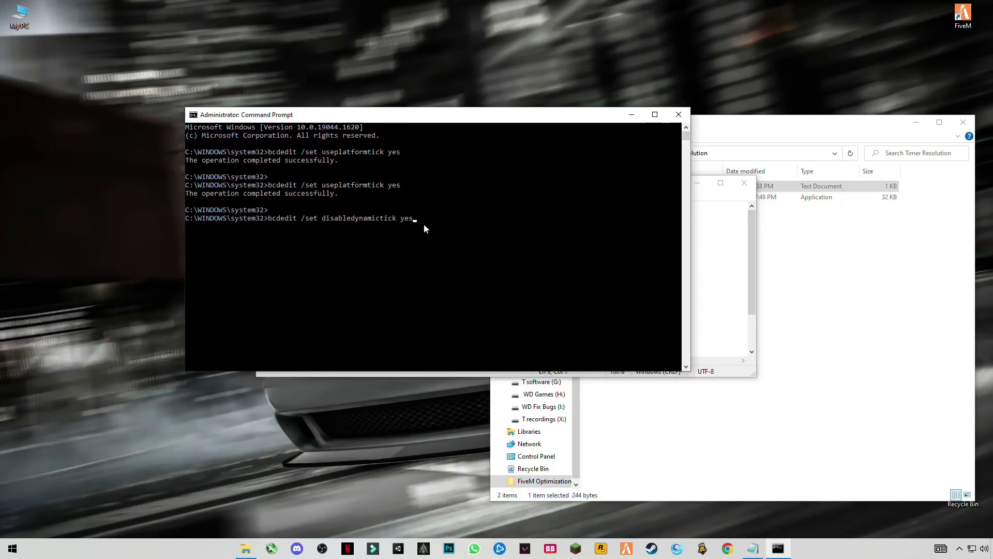
pyautogui.press('Return')
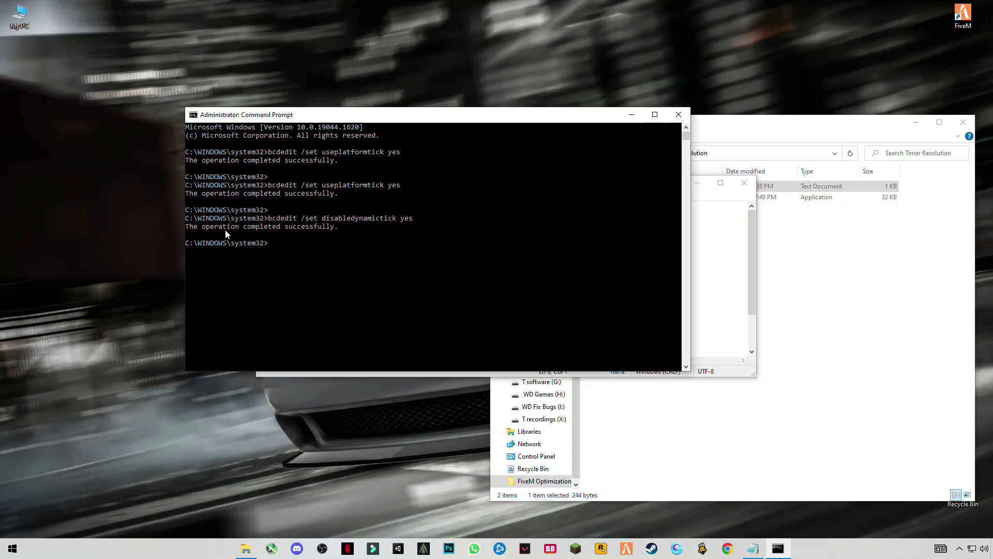
pyautogui.click(678, 113)
pyautogui.click(744, 183)
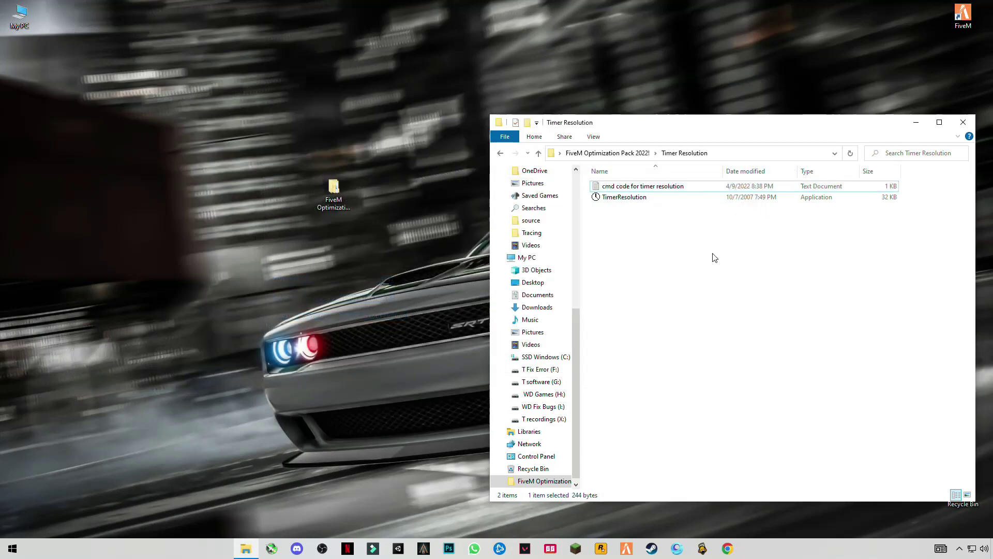
# Run TimerResolution as administrator, set the timer to its maximum resolution and leave it running minimized, closing the pack folder.
pyautogui.rightClick(621, 197)
pyautogui.click(524, 217)
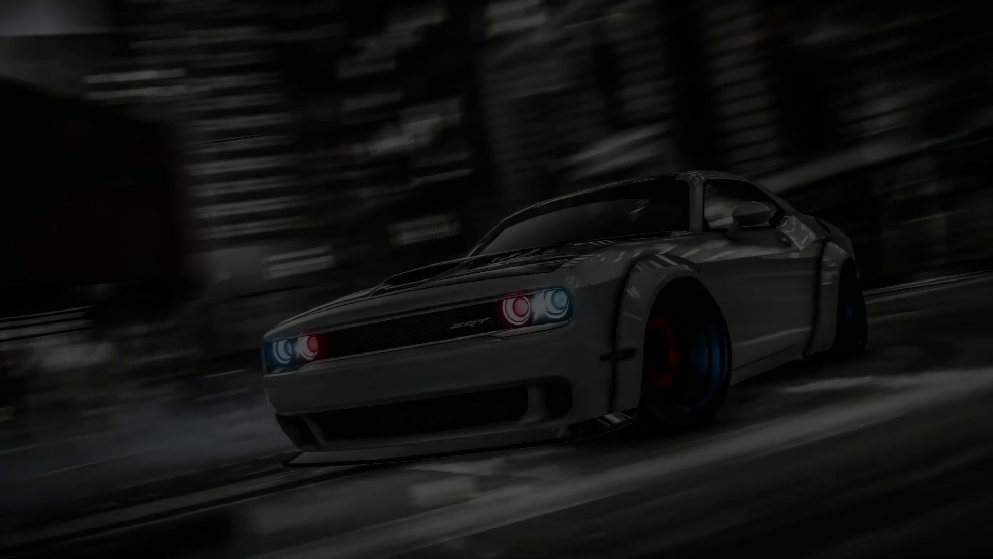
pyautogui.click(446, 342)
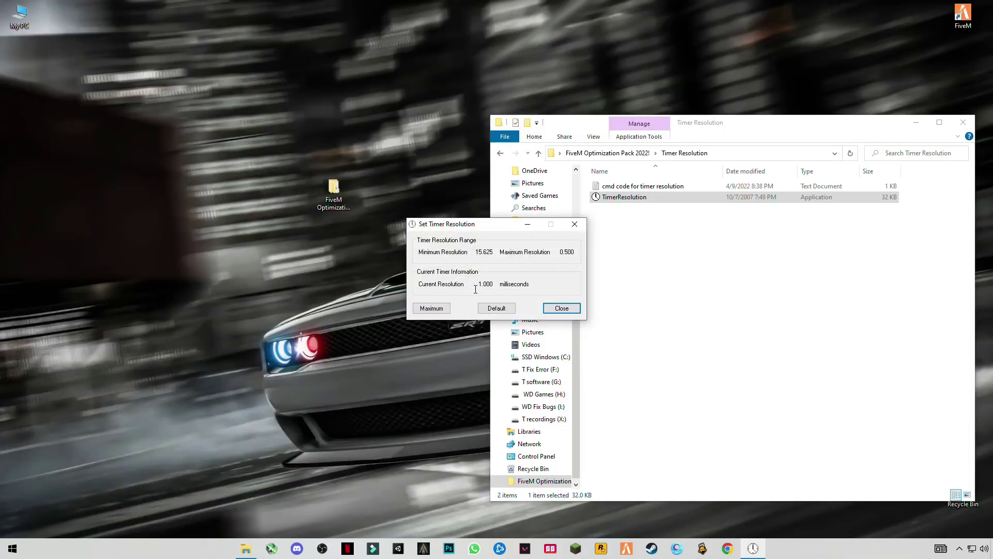
pyautogui.click(429, 309)
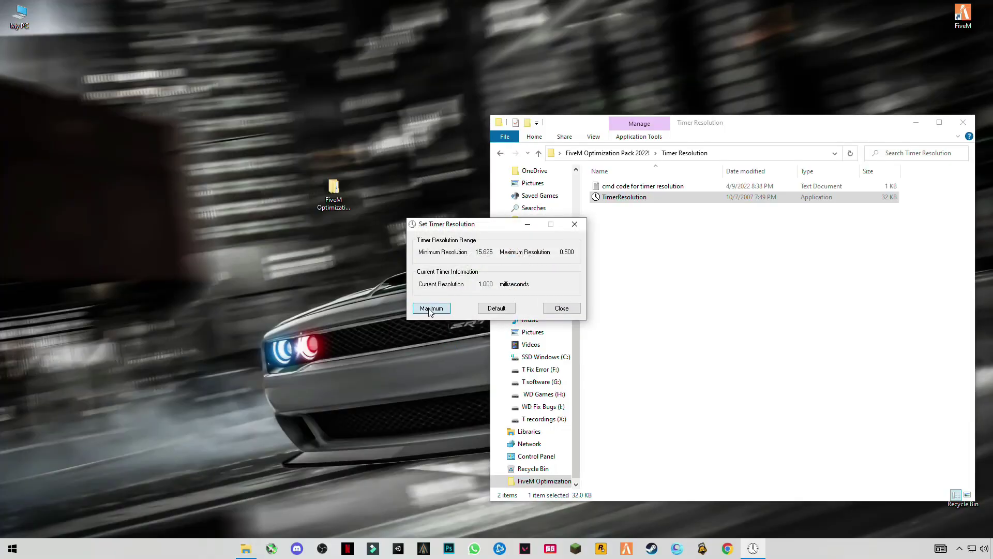
pyautogui.doubleClick(486, 284)
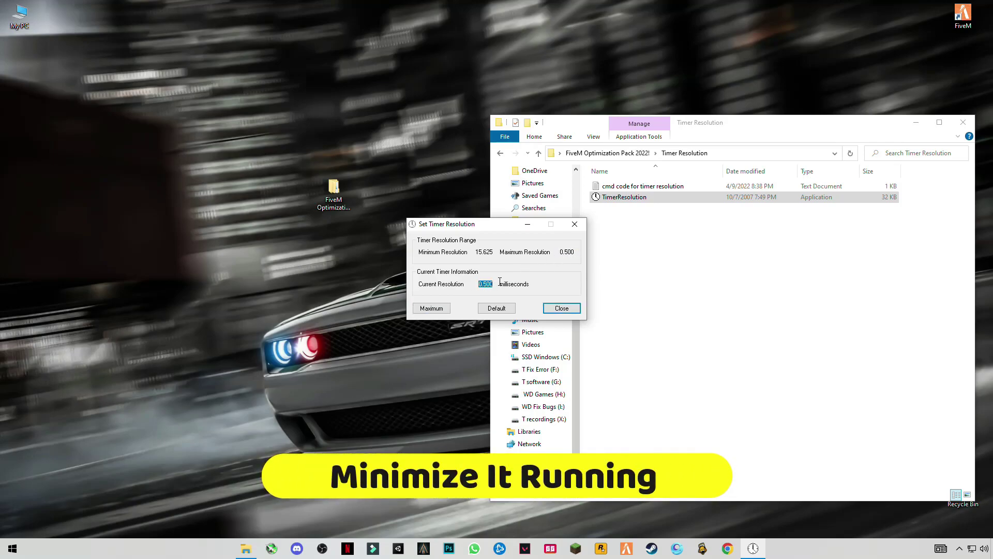
pyautogui.click(528, 227)
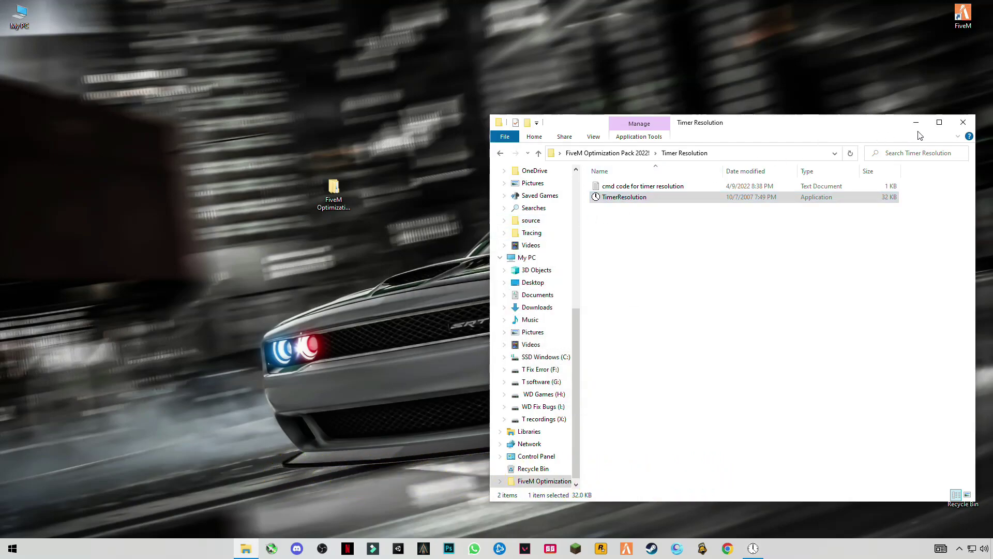
pyautogui.click(955, 123)
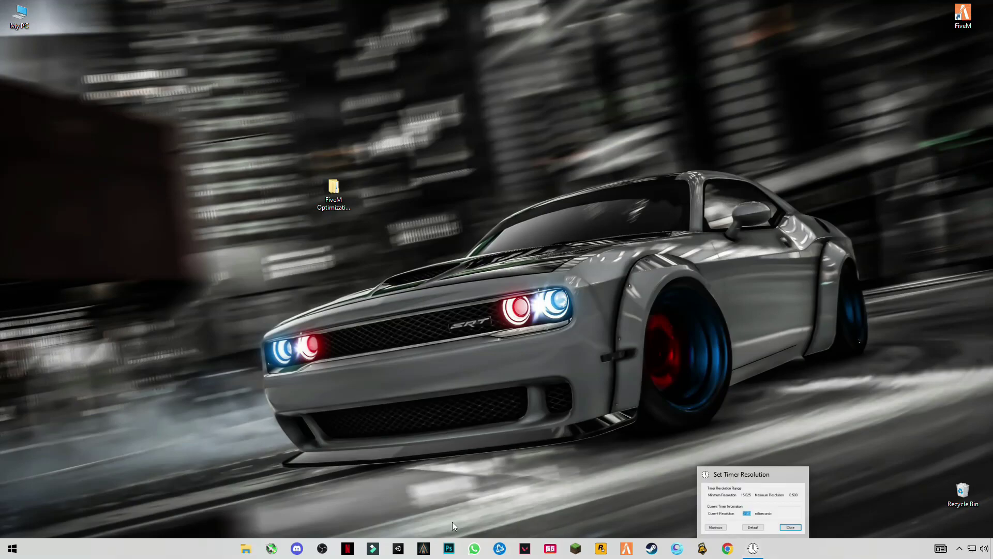
# Open the additional power settings from the Power & sleep page of the Windows System settings.
pyautogui.click(12, 548)
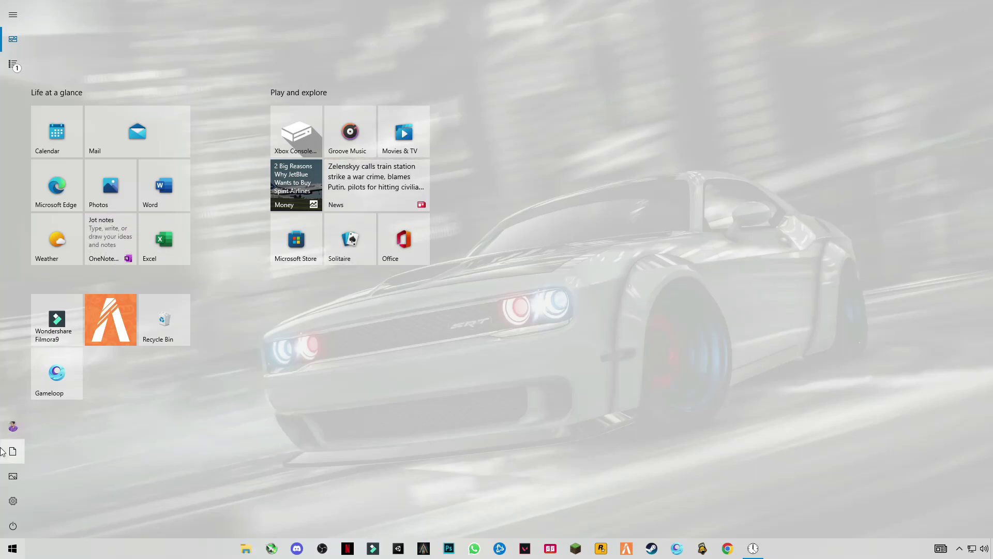
pyautogui.click(17, 508)
pyautogui.click(500, 281)
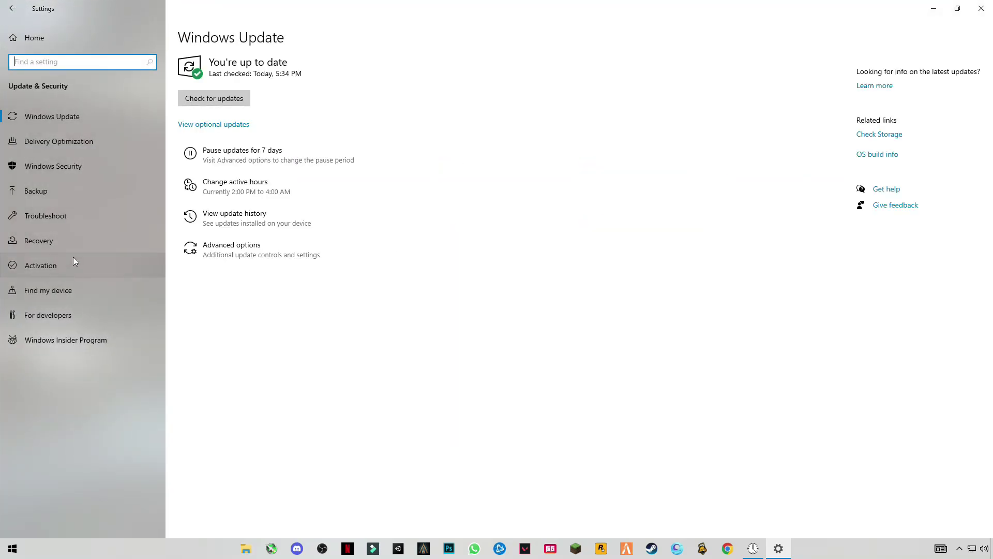
pyautogui.click(16, 10)
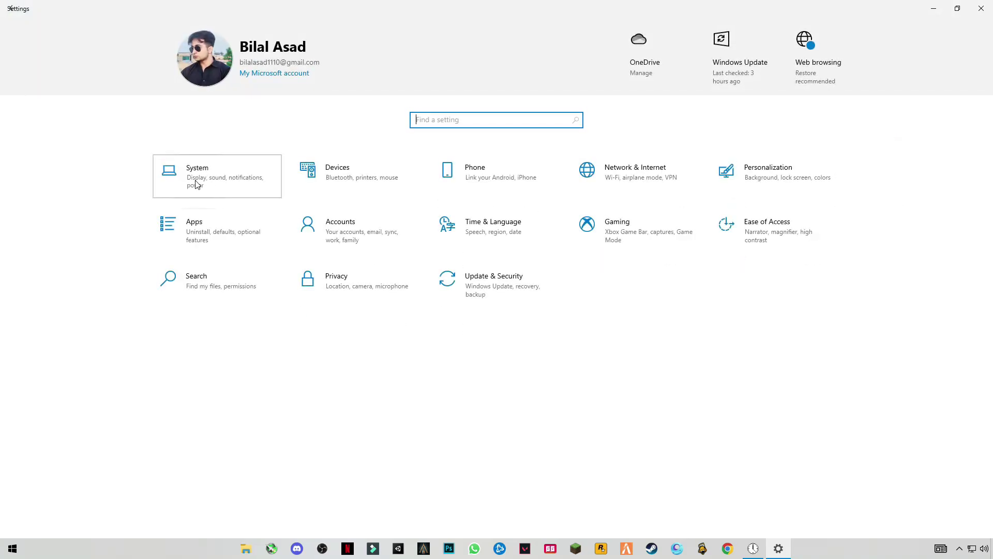
pyautogui.click(171, 181)
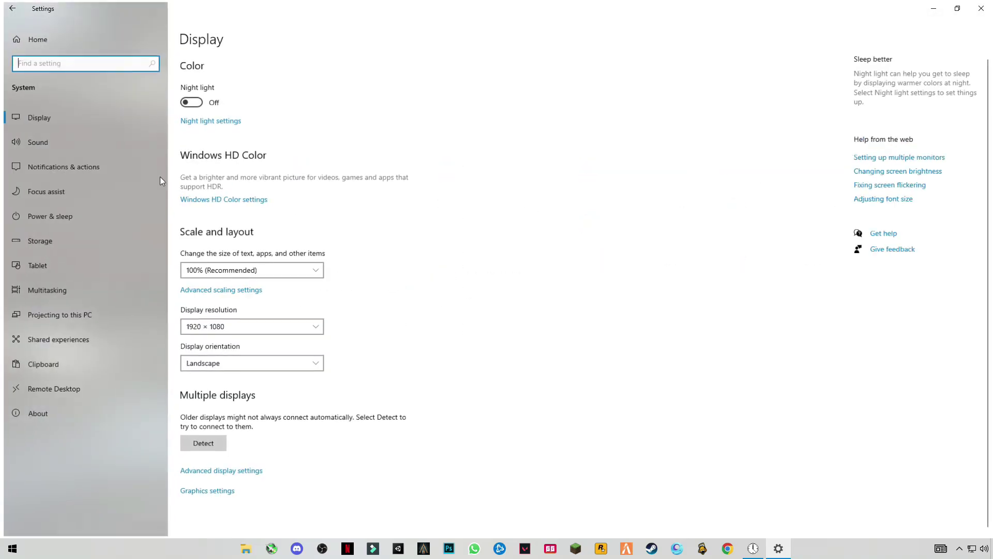
pyautogui.click(57, 216)
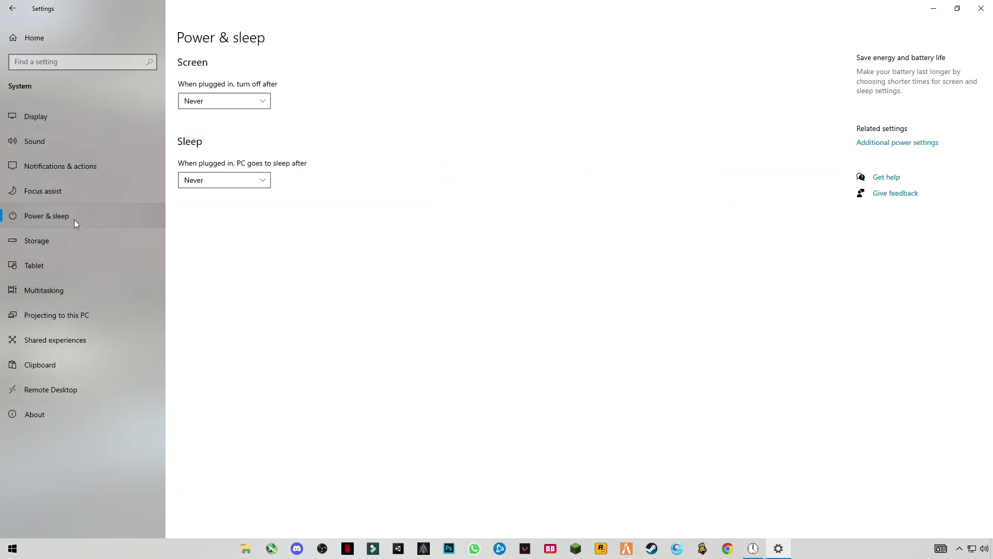
pyautogui.click(888, 142)
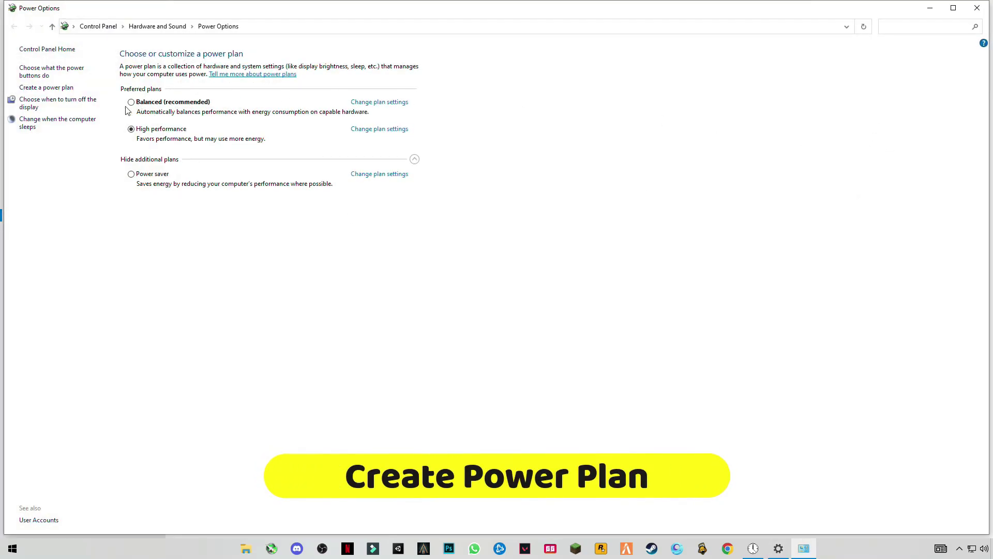
# Start a new power plan based on High performance and name it FiveM.
pyautogui.click(41, 88)
pyautogui.click(360, 137)
pyautogui.moveTo(397, 185); pyautogui.dragTo(455, 184)
pyautogui.write('FiveM')
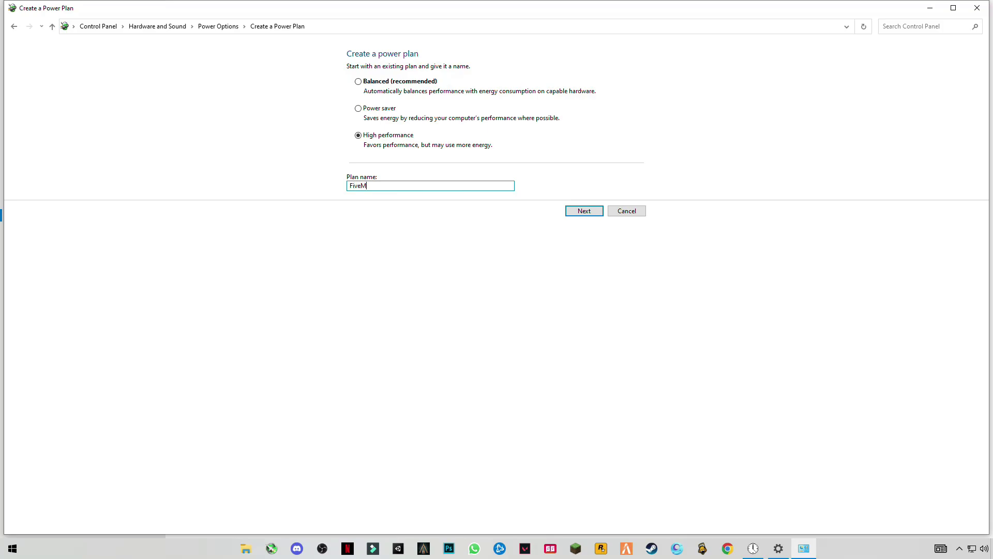
pyautogui.click(590, 211)
# Create the FiveM plan with display turn-off and computer sleep both set to Never, and close the power and settings windows.
pyautogui.click(482, 93)
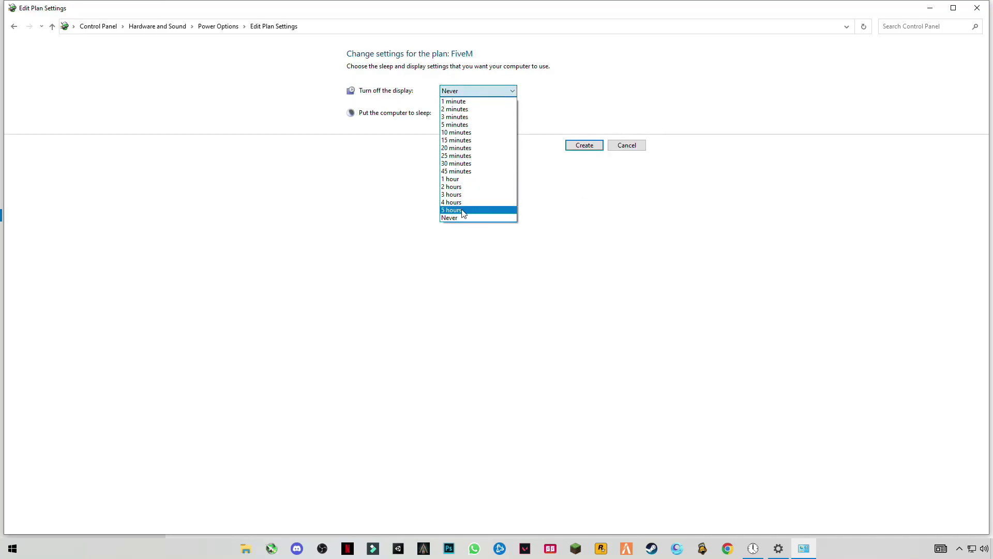
pyautogui.click(453, 218)
pyautogui.click(465, 112)
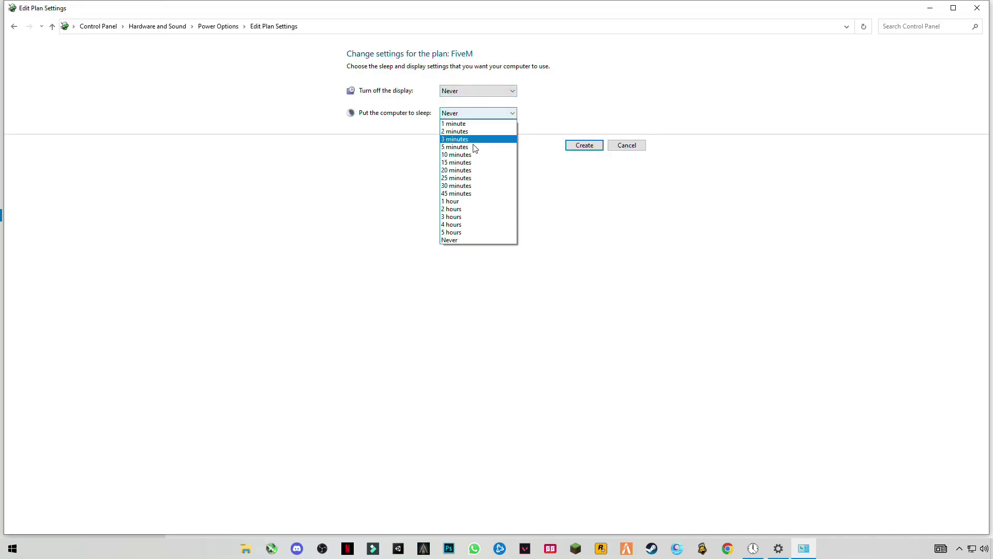
pyautogui.click(452, 241)
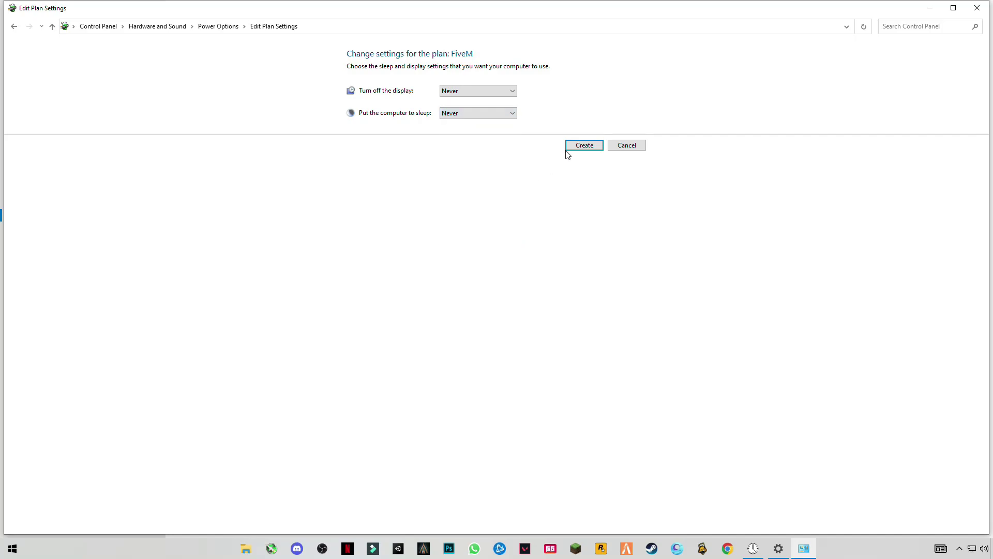
pyautogui.click(579, 146)
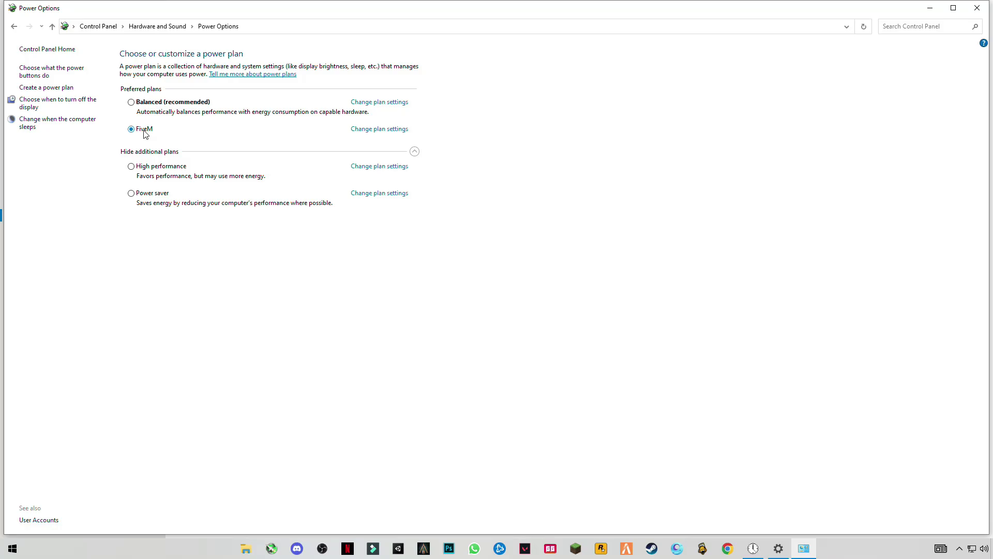
pyautogui.click(982, 6)
pyautogui.click(982, 7)
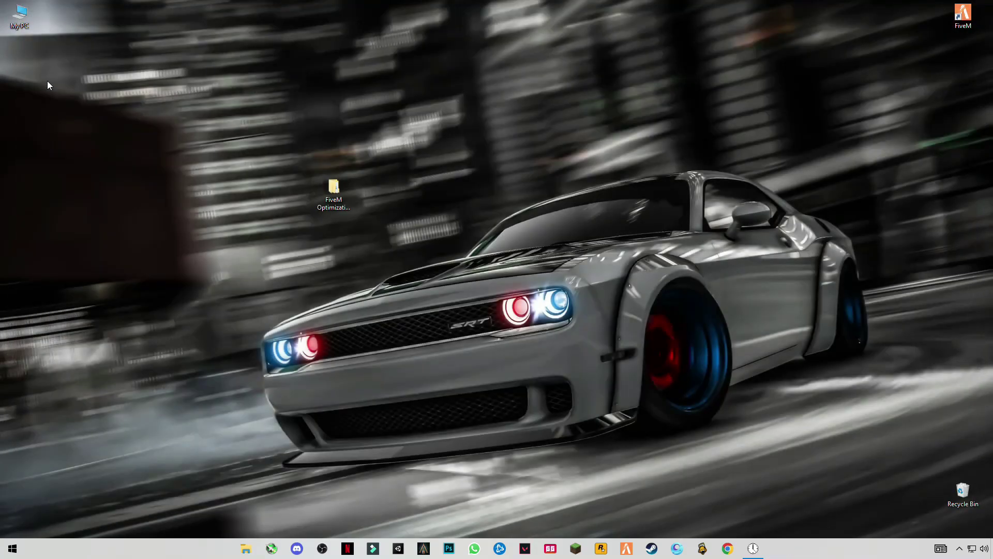
# Open the Performance Options from the advanced system settings in My PC's properties.
pyautogui.doubleClick(20, 27)
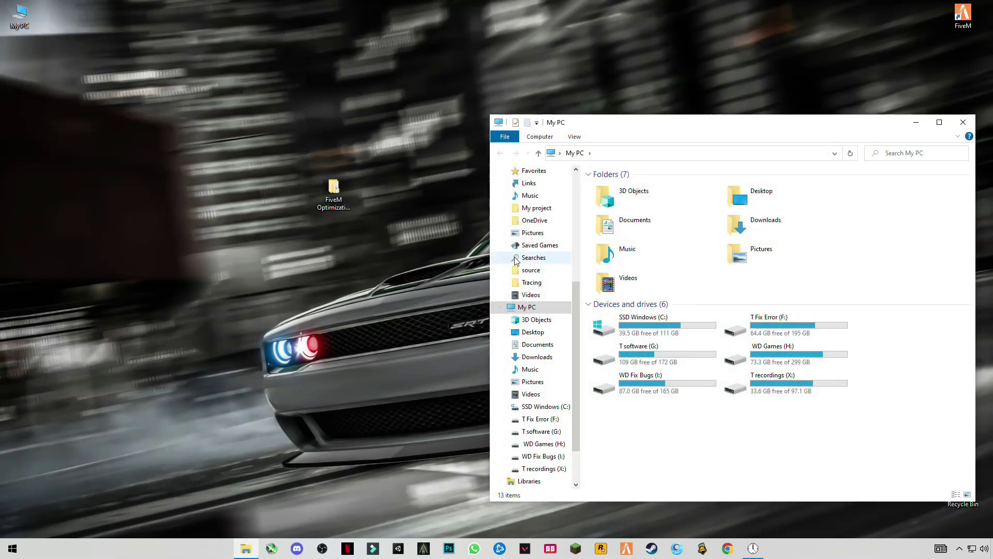
pyautogui.rightClick(654, 440)
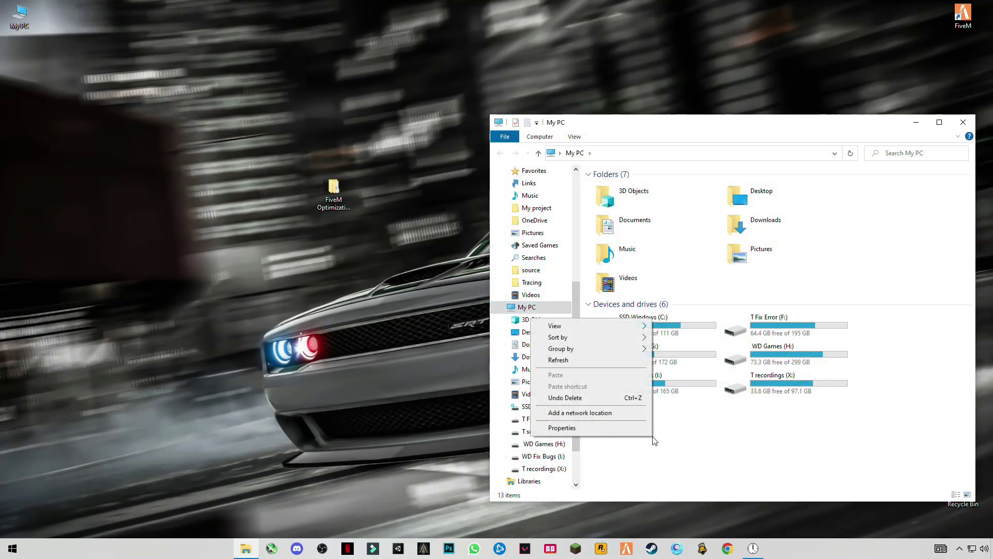
pyautogui.click(562, 427)
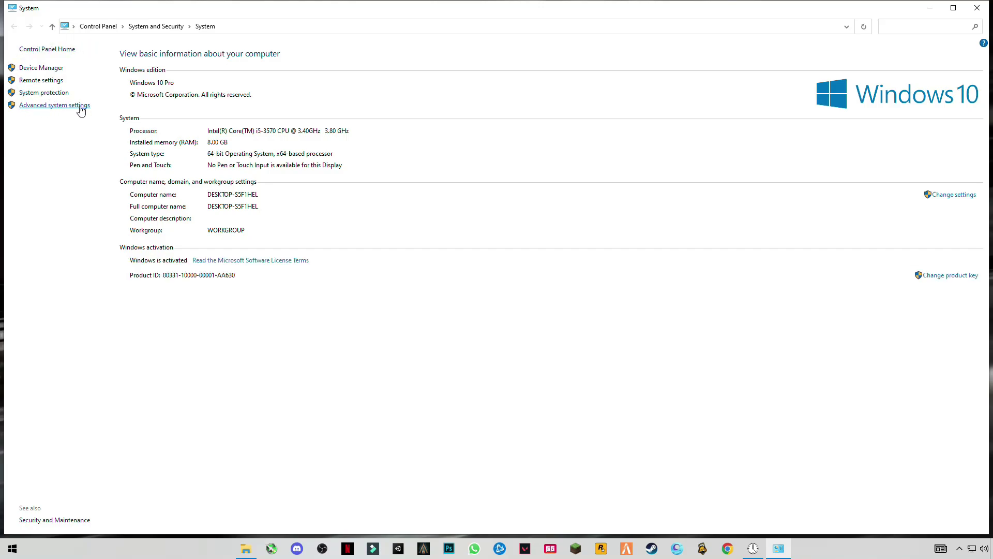
pyautogui.click(46, 106)
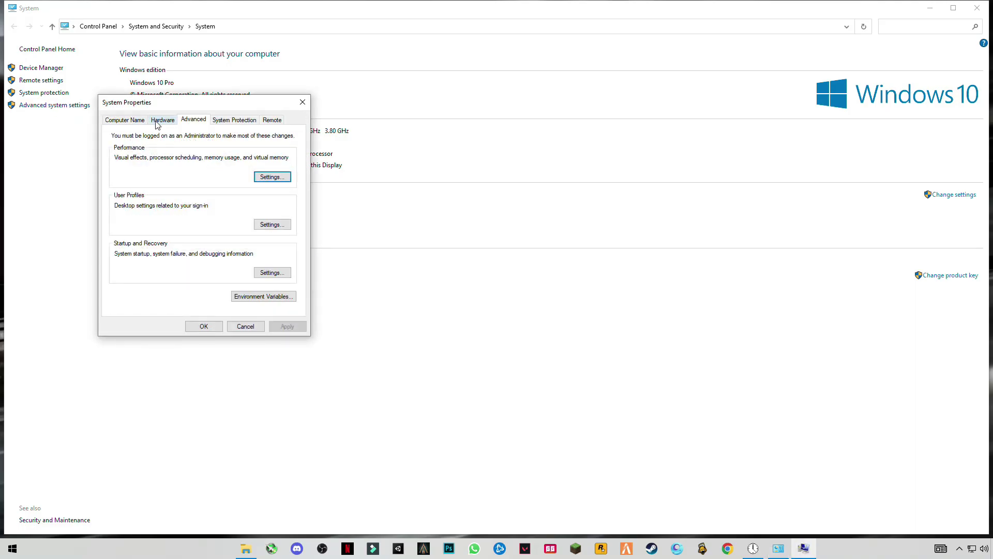
pyautogui.click(260, 176)
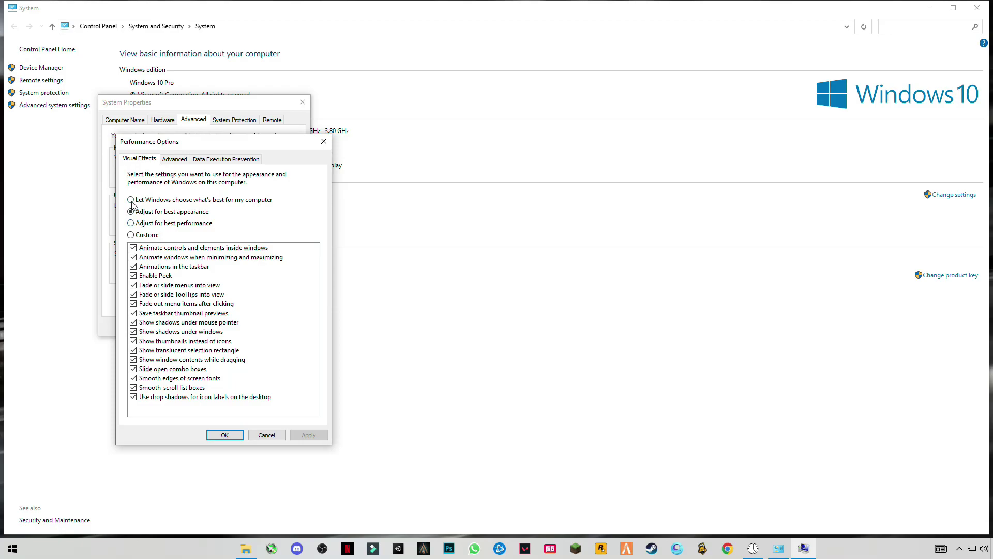
# Apply the Adjust for best performance visual effects setting and close the system and My PC windows.
pyautogui.click(146, 225)
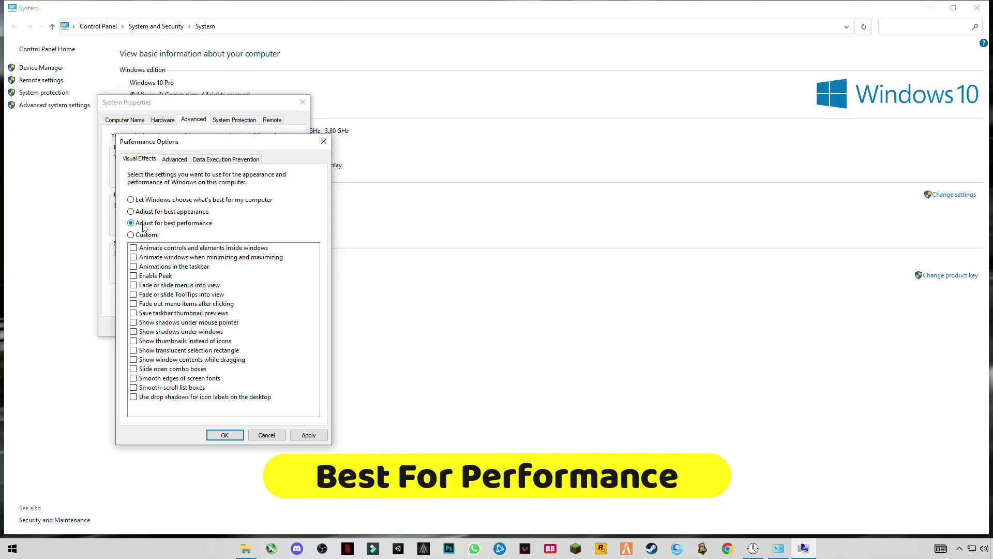
pyautogui.click(308, 435)
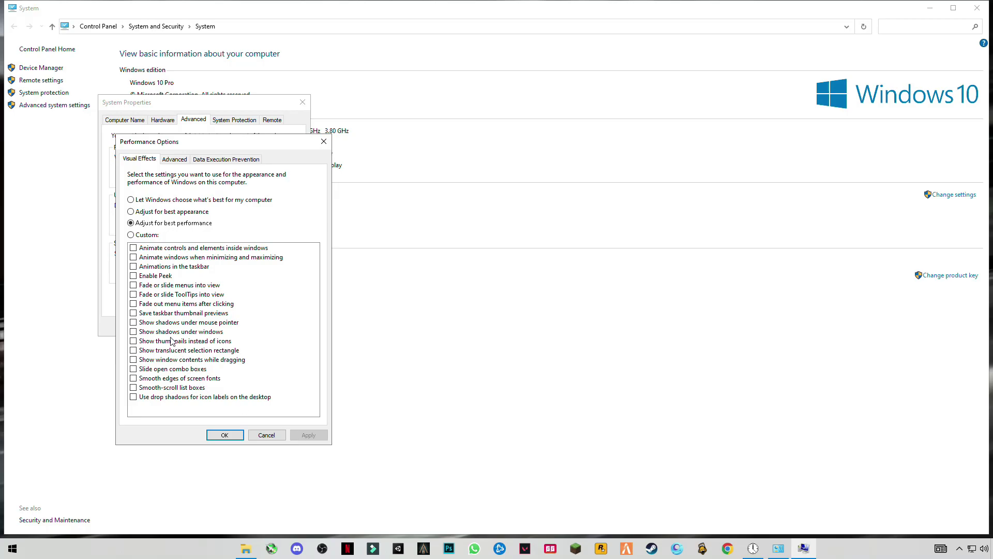
pyautogui.click(225, 435)
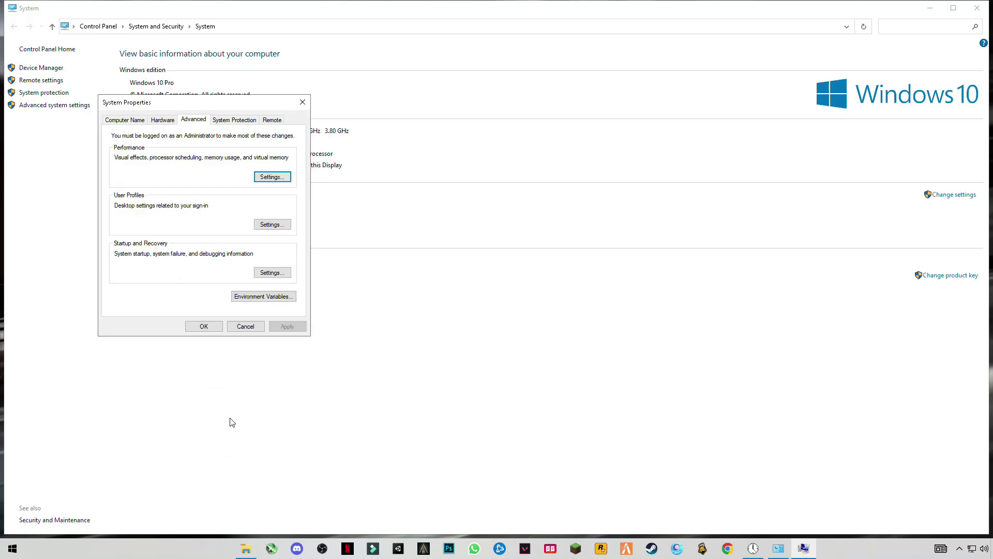
pyautogui.click(206, 329)
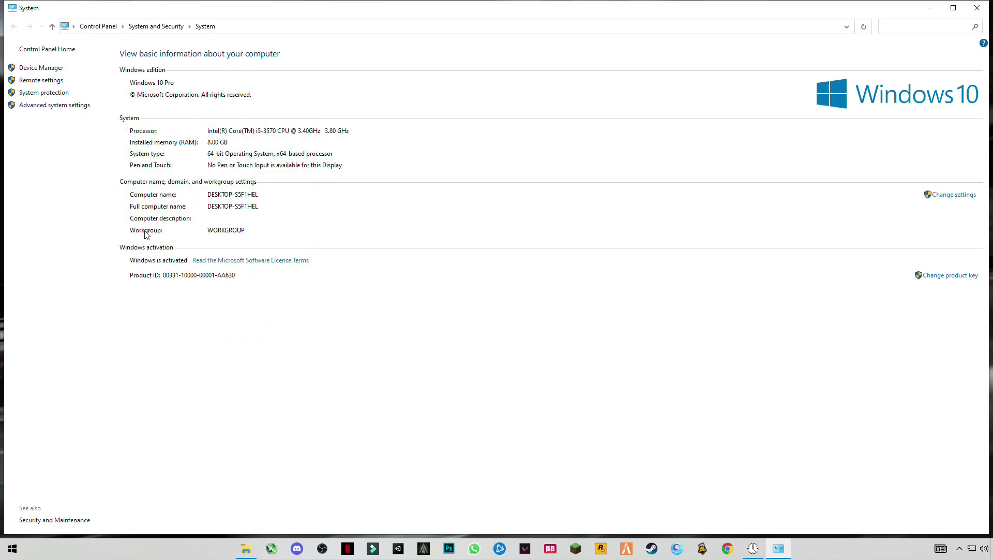
pyautogui.click(977, 7)
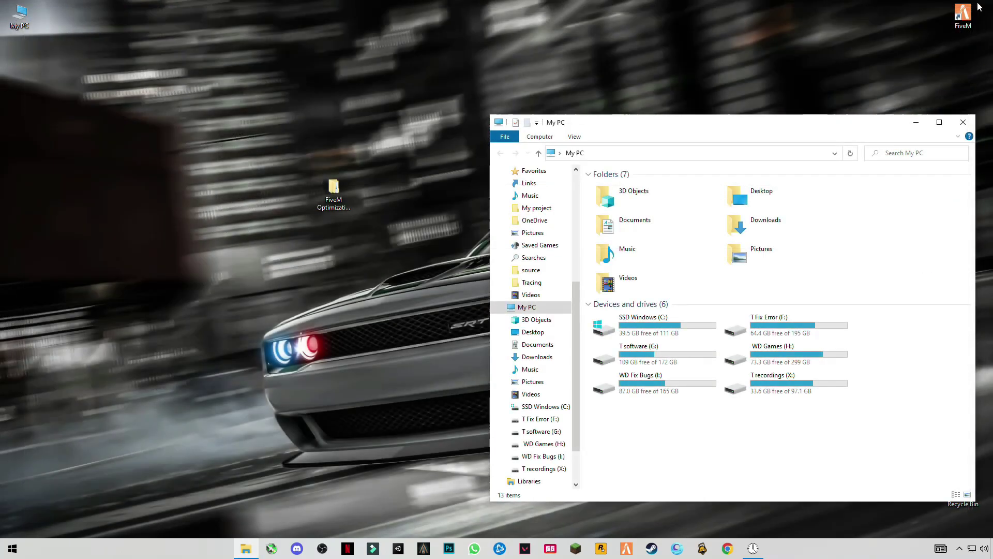
pyautogui.moveTo(867, 134); pyautogui.dragTo(710, 118)
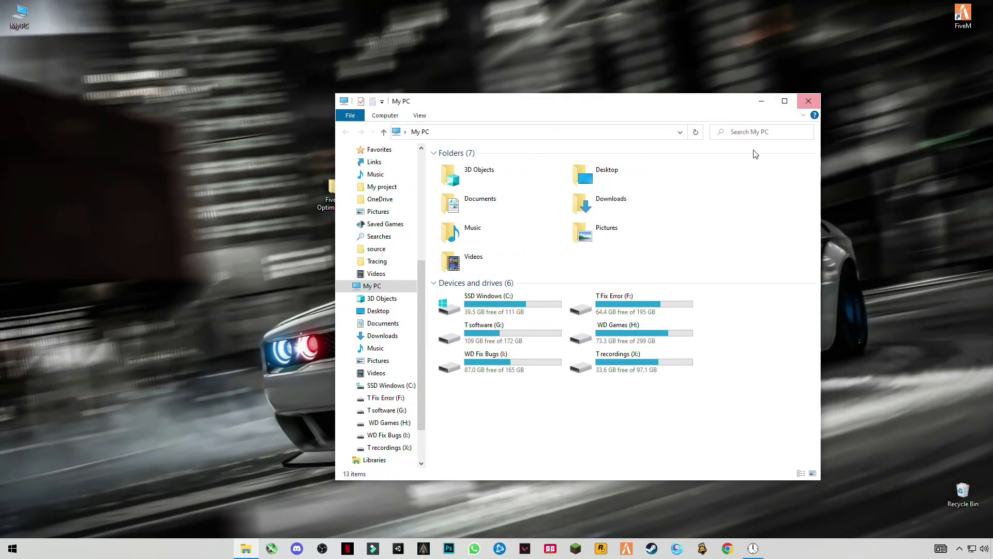
pyautogui.click(808, 101)
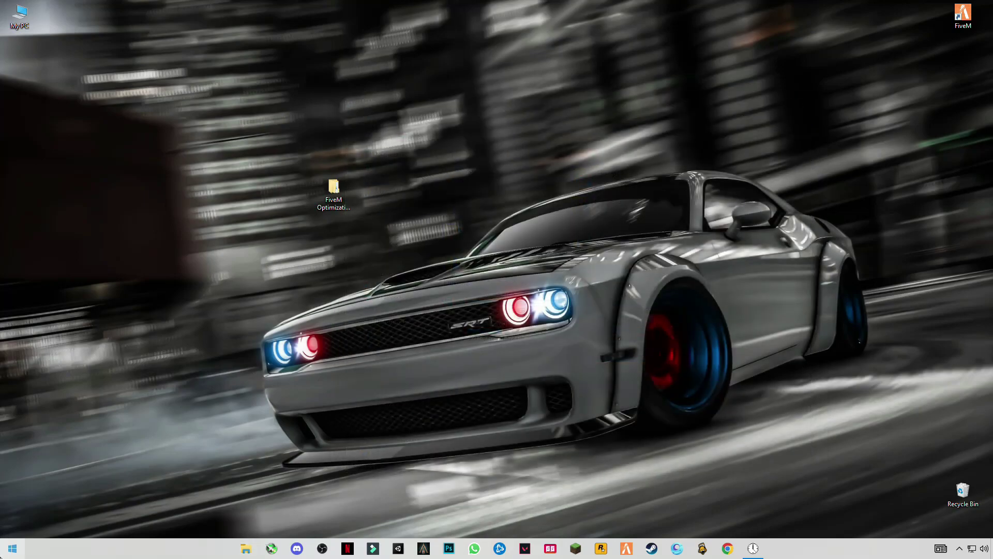
# Open the %temp% folder and delete all its contents, granting administrator permission for the msdtadmin folder.
pyautogui.click(13, 548)
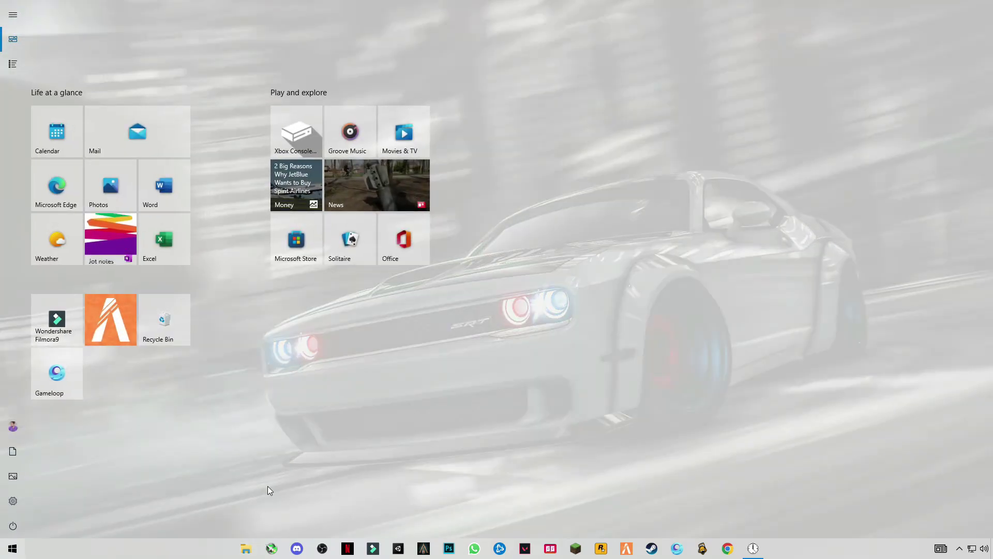
pyautogui.write('%temp%')
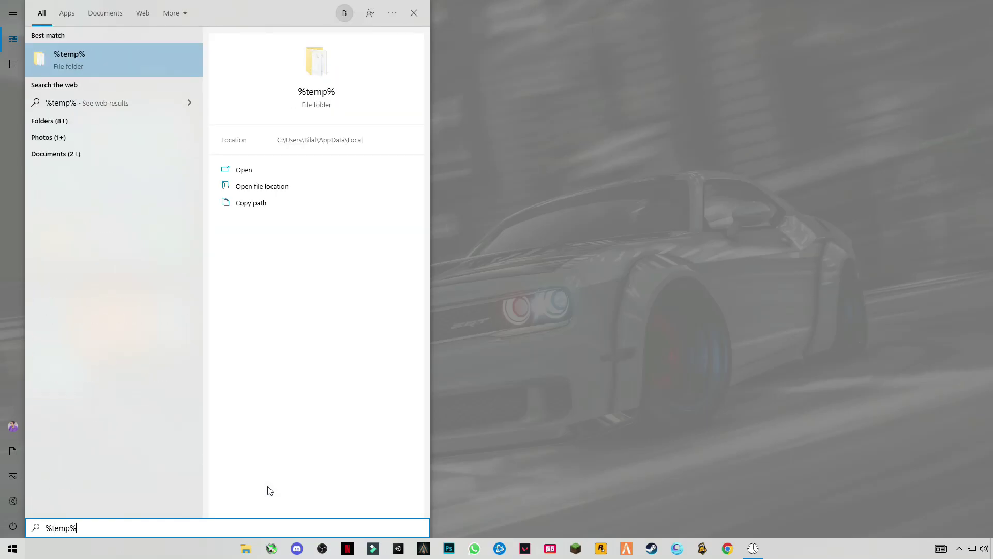
pyautogui.click(89, 70)
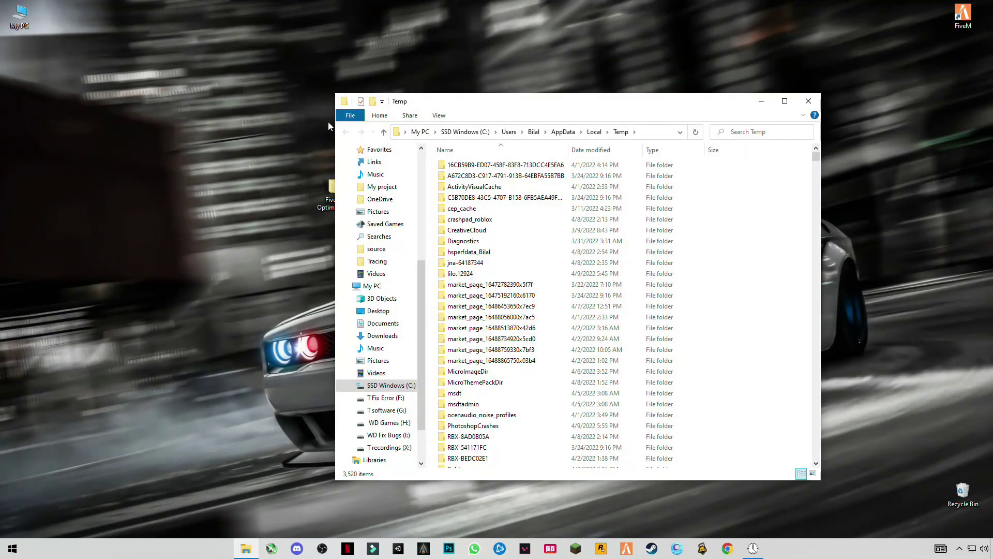
pyautogui.click(574, 243)
pyautogui.hotkey('ctrl', 'a')
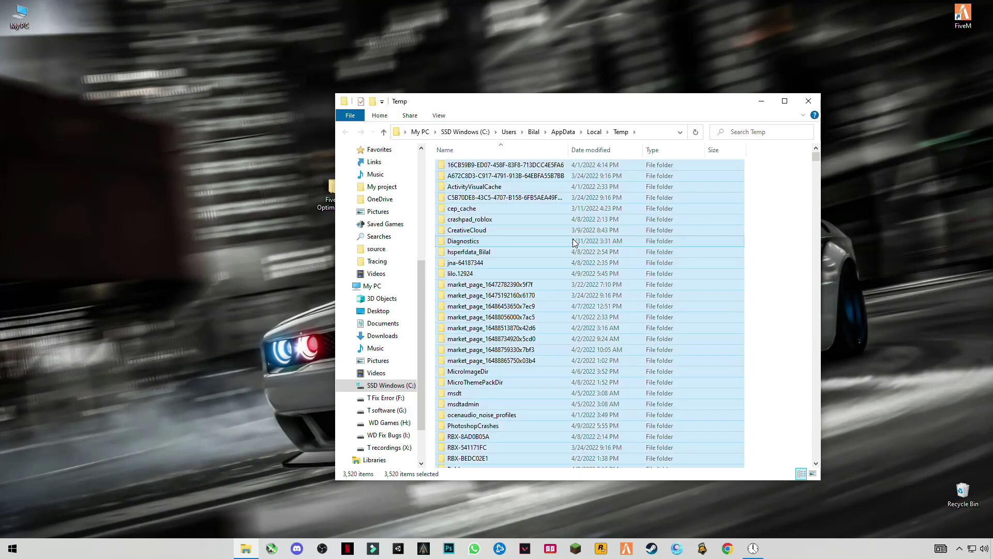
pyautogui.rightClick(475, 254)
pyautogui.click(357, 401)
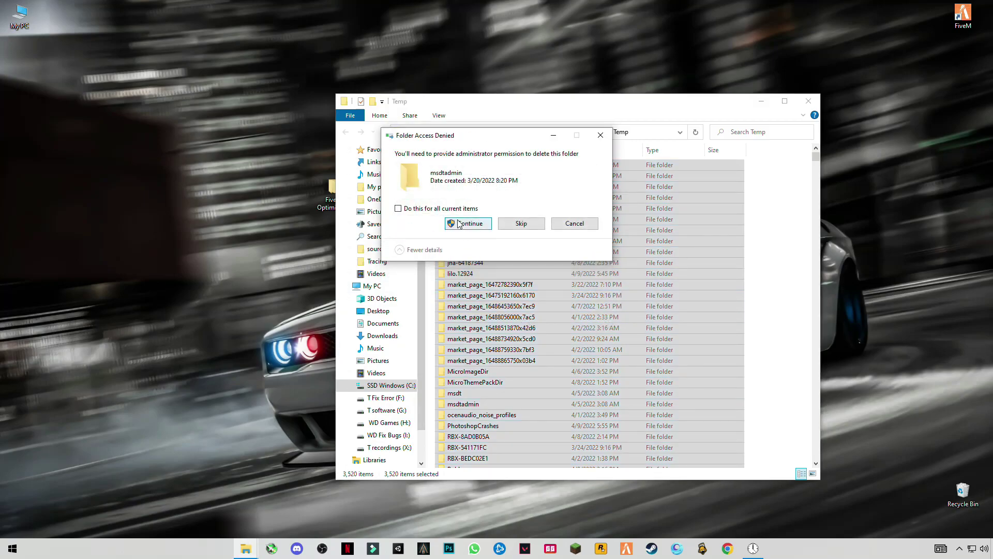
pyautogui.click(479, 229)
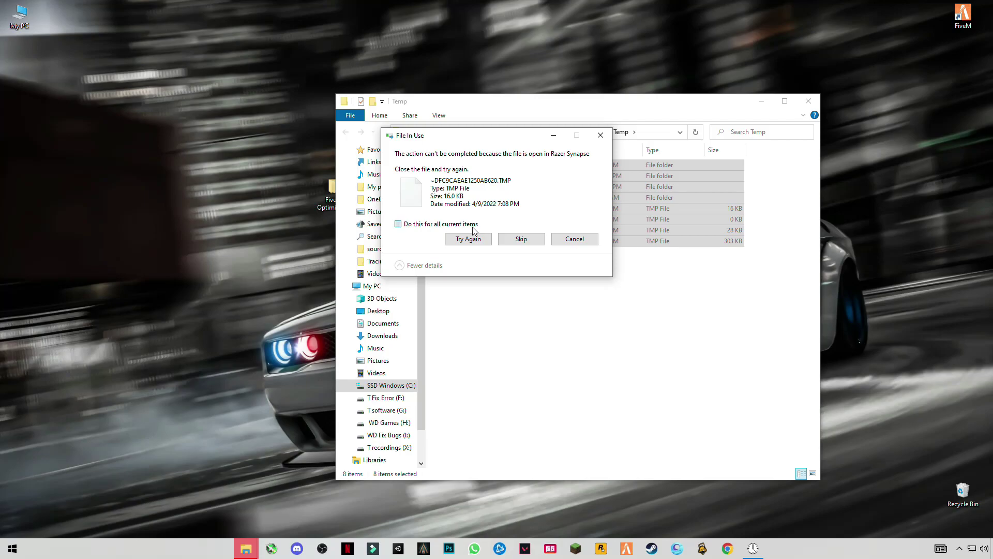
# Retry the deletion, skip the temporary files that are in use and close the Temp folder.
pyautogui.click(485, 235)
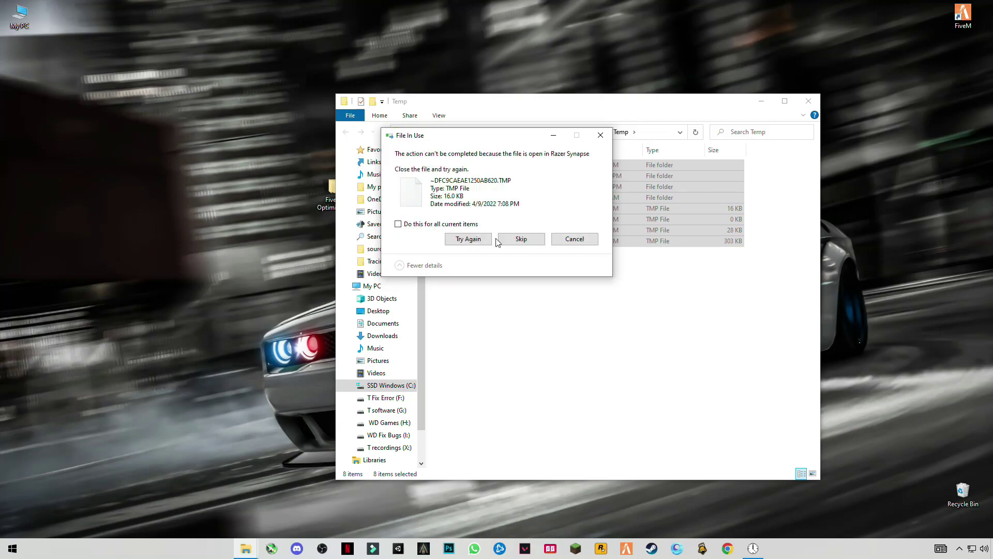
pyautogui.click(516, 242)
pyautogui.click(515, 243)
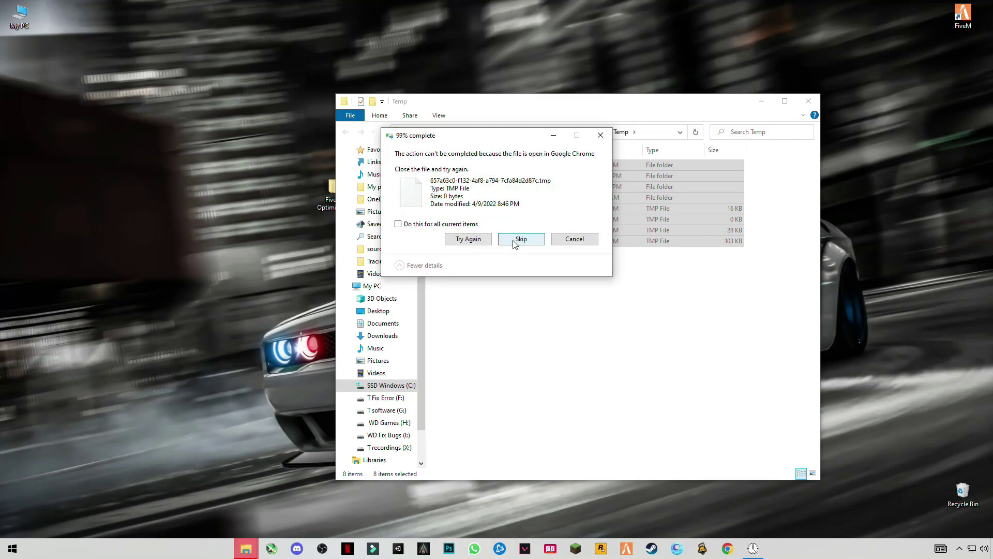
pyautogui.click(515, 242)
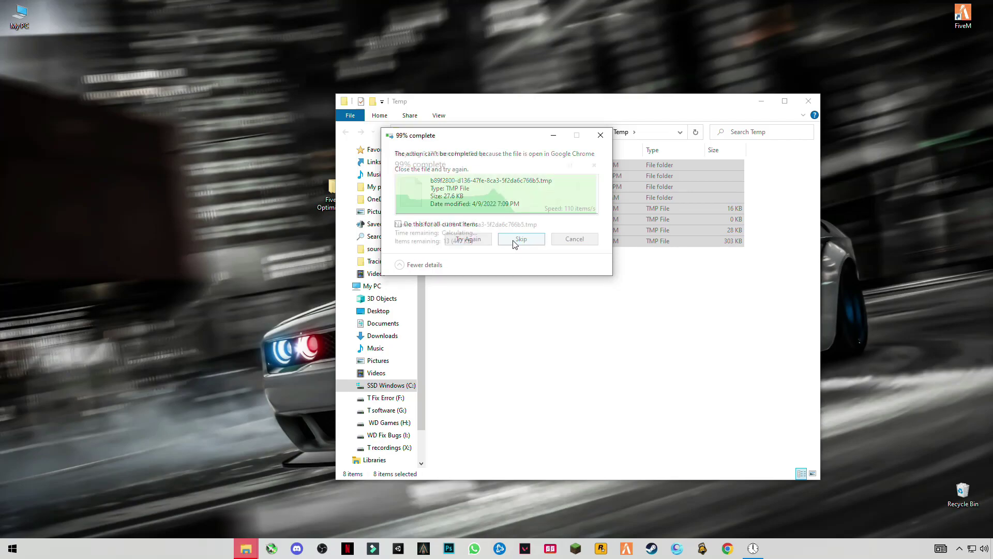
pyautogui.click(515, 240)
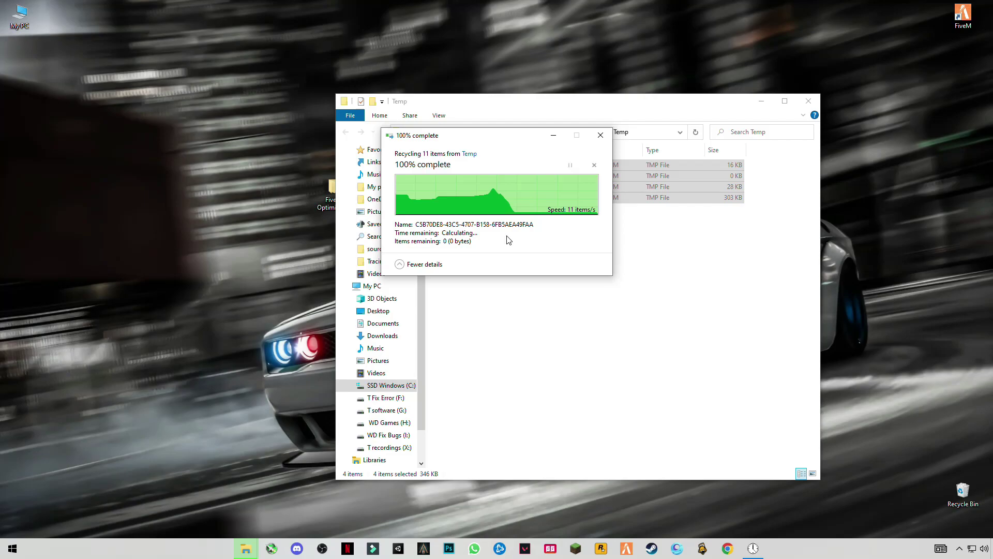
pyautogui.hotkey('alt', 'F4')
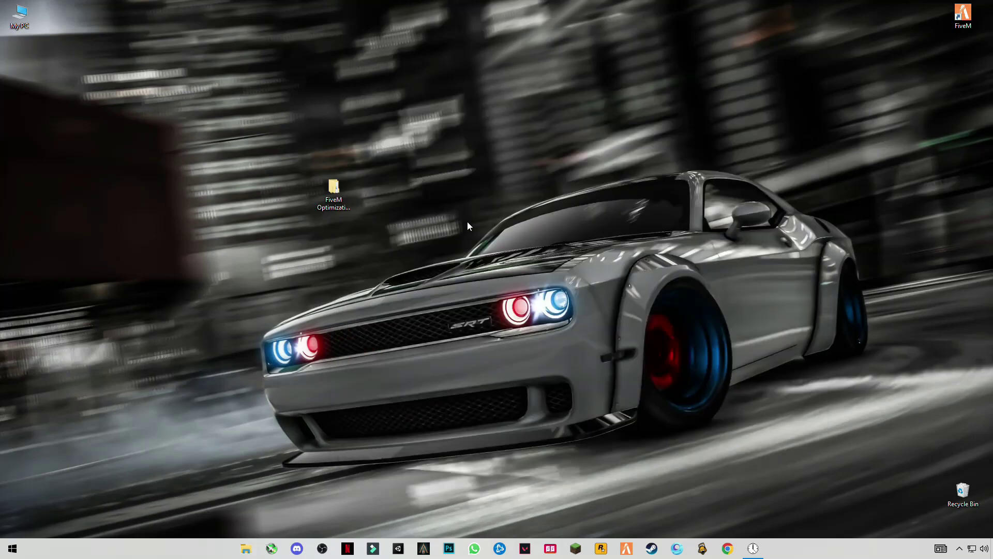
# Empty the Recycle Bin permanently, granting administrator permission for all current items.
pyautogui.rightClick(951, 489)
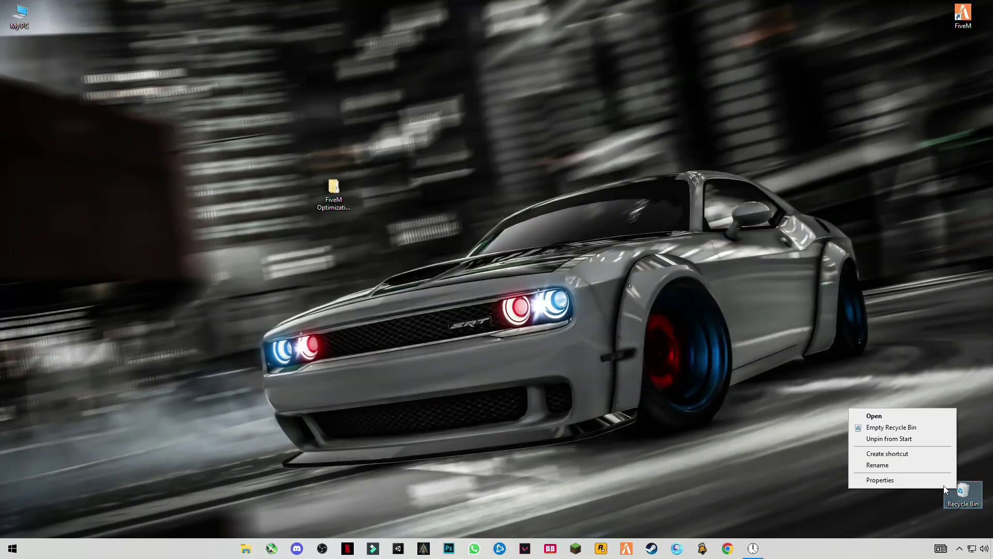
pyautogui.click(890, 427)
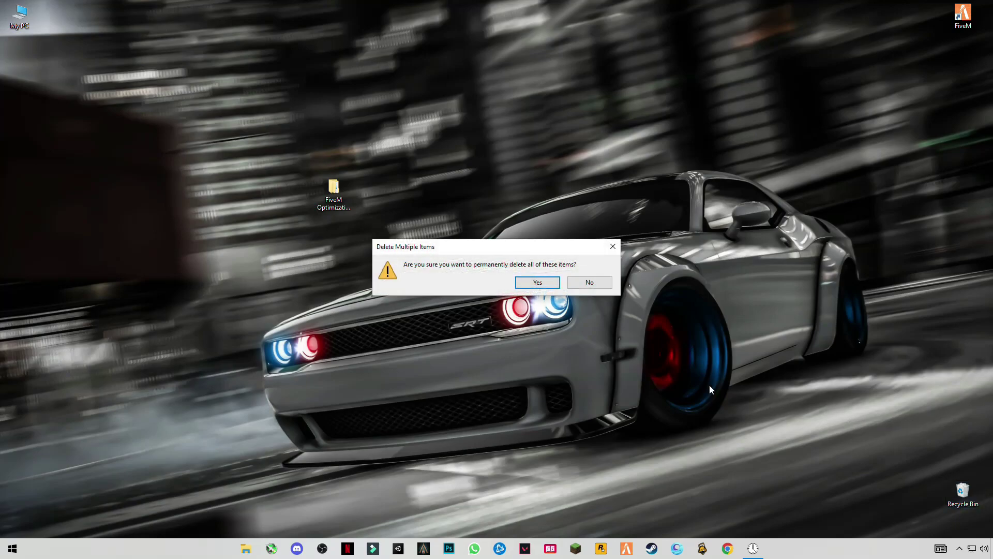
pyautogui.click(544, 282)
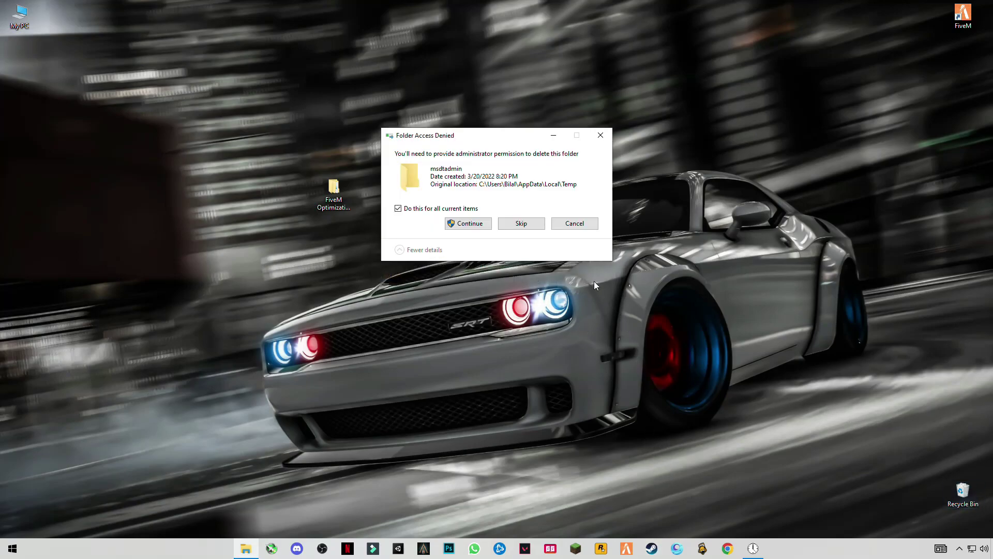
pyautogui.click(469, 223)
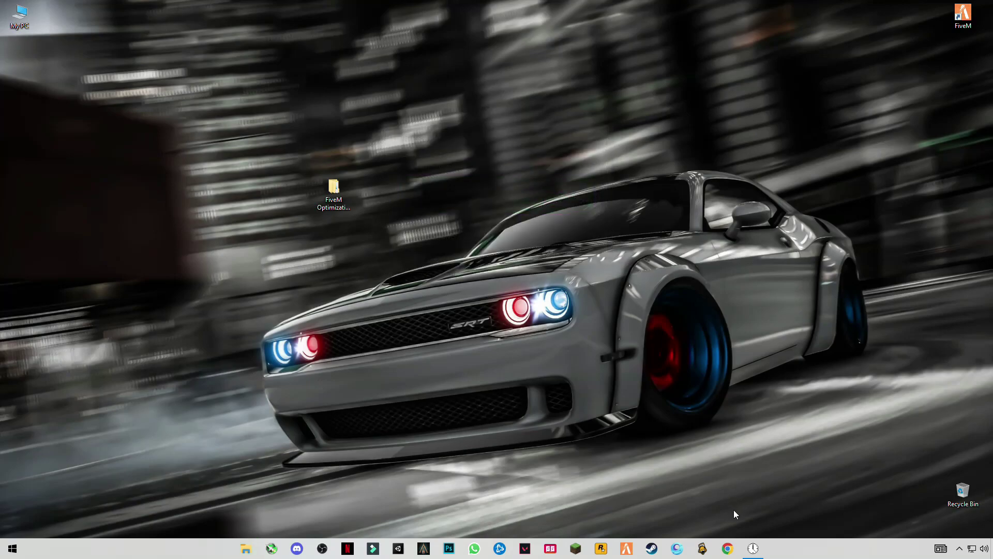
# Restore the Set Timer Resolution window, set the timer to maximum again and minimize it.
pyautogui.click(752, 548)
pyautogui.click(441, 308)
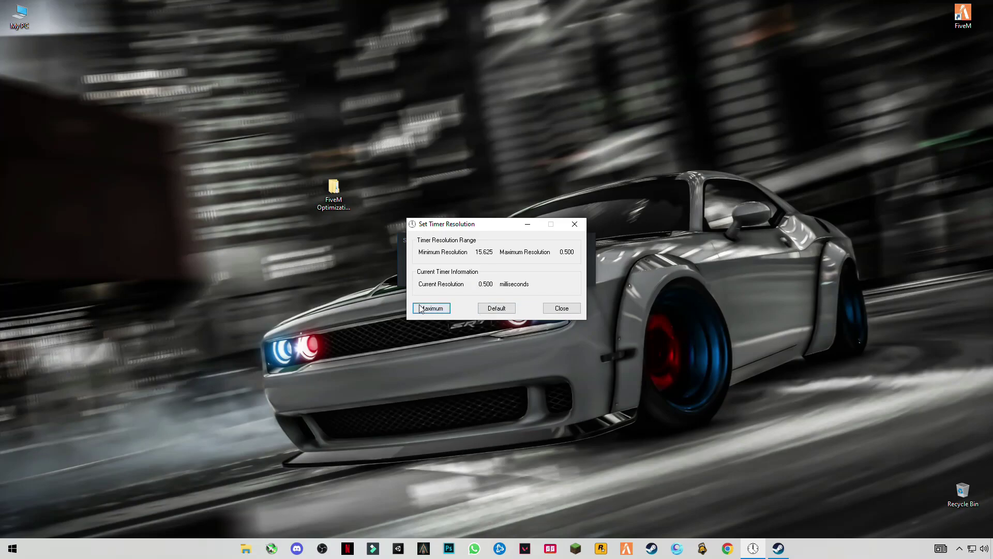
pyautogui.click(527, 224)
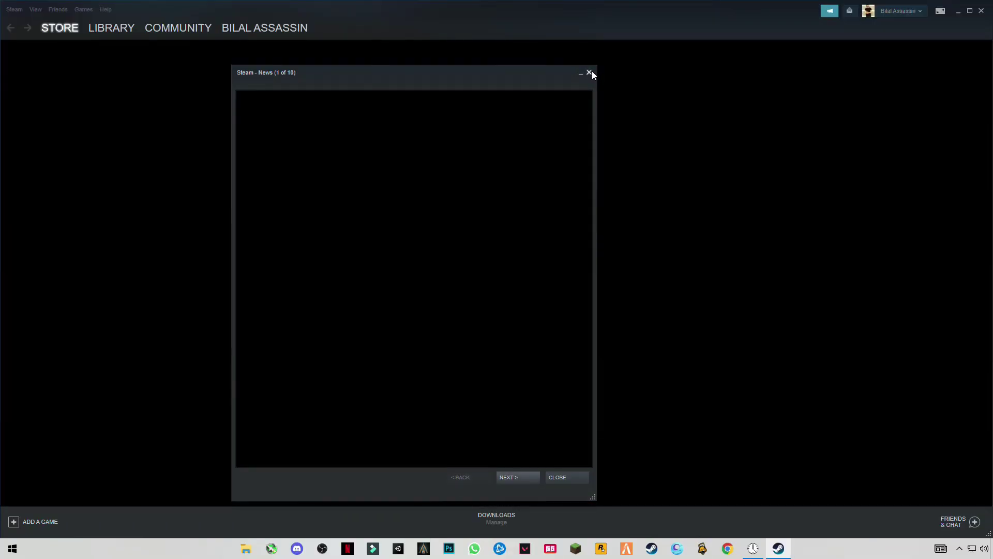
# Close the Steam news window and the main Steam window.
pyautogui.click(589, 72)
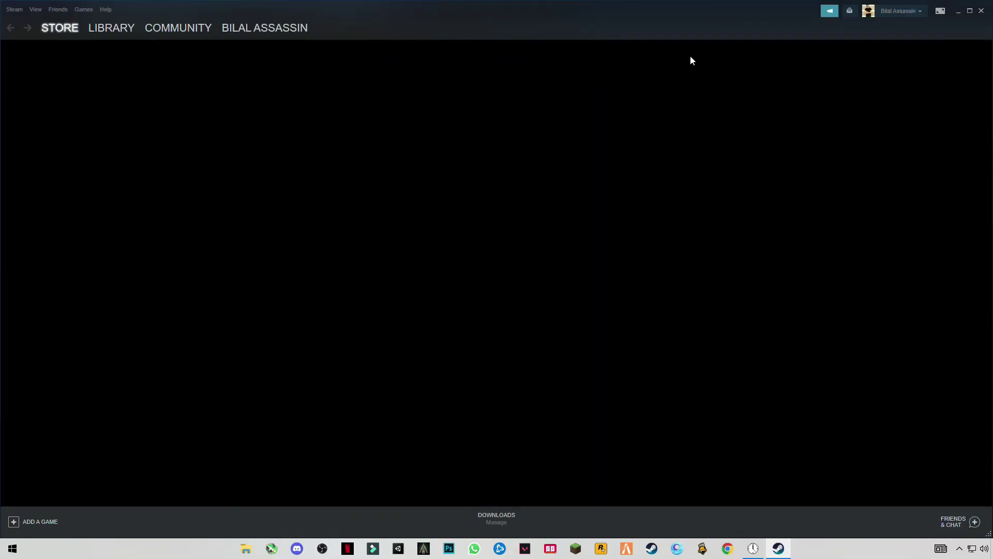
pyautogui.click(986, 16)
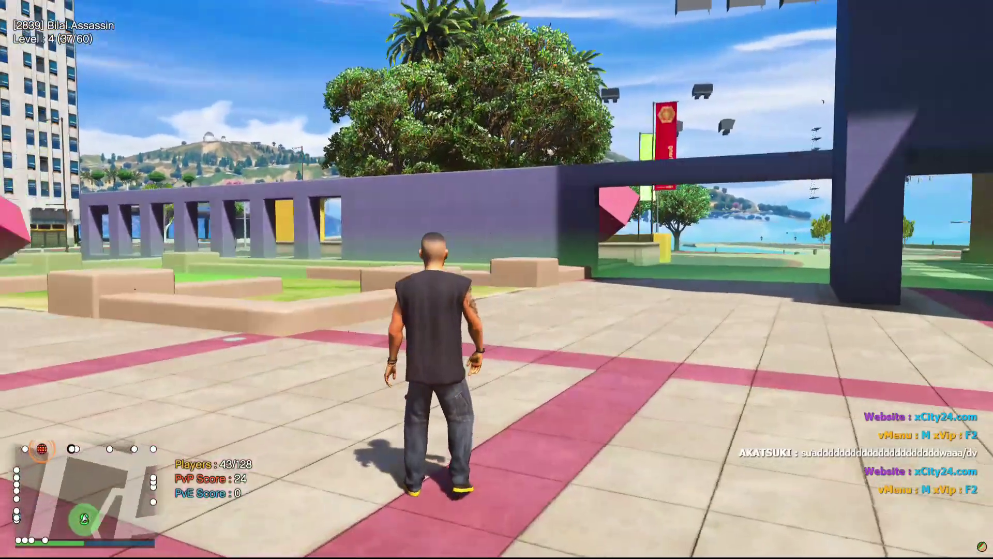
# In FiveM, run the character through the plaza onto the street to check the graphics, and open the vehicle-related options.
pyautogui.press('w')
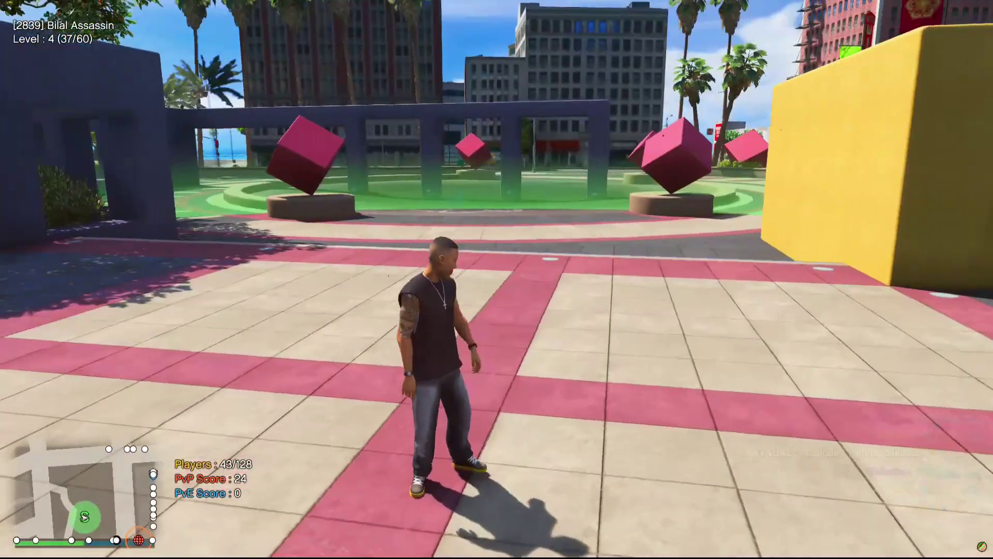
pyautogui.press('a')
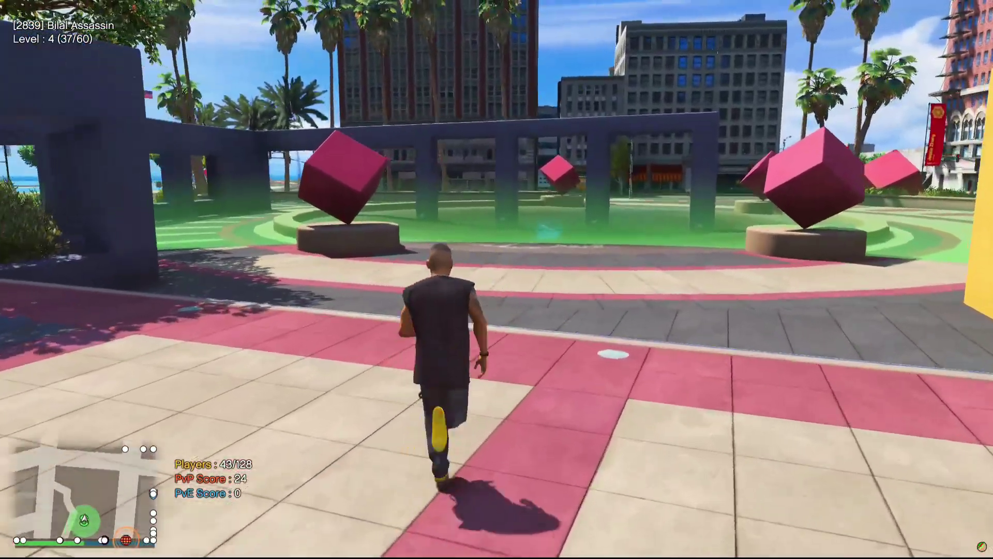
pyautogui.press('w')
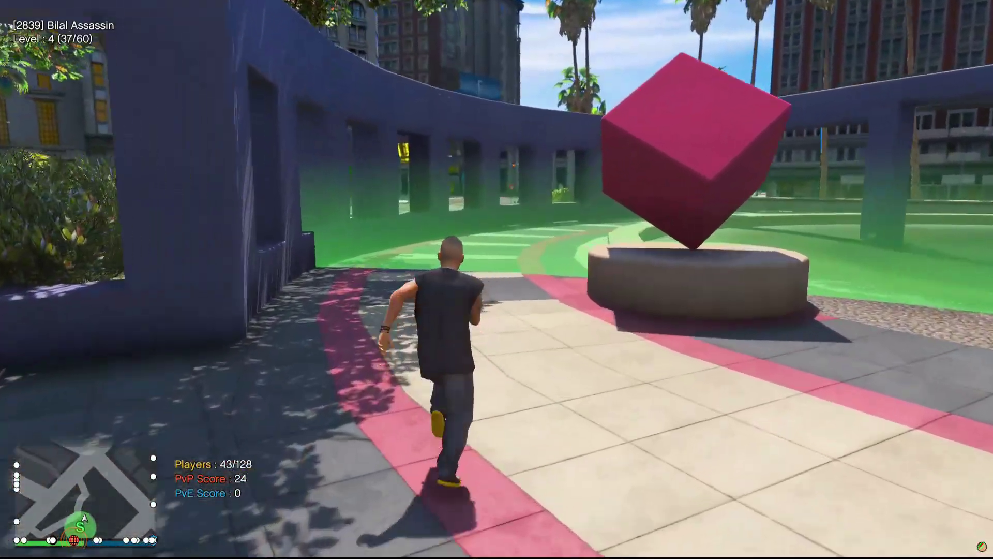
pyautogui.press('w')
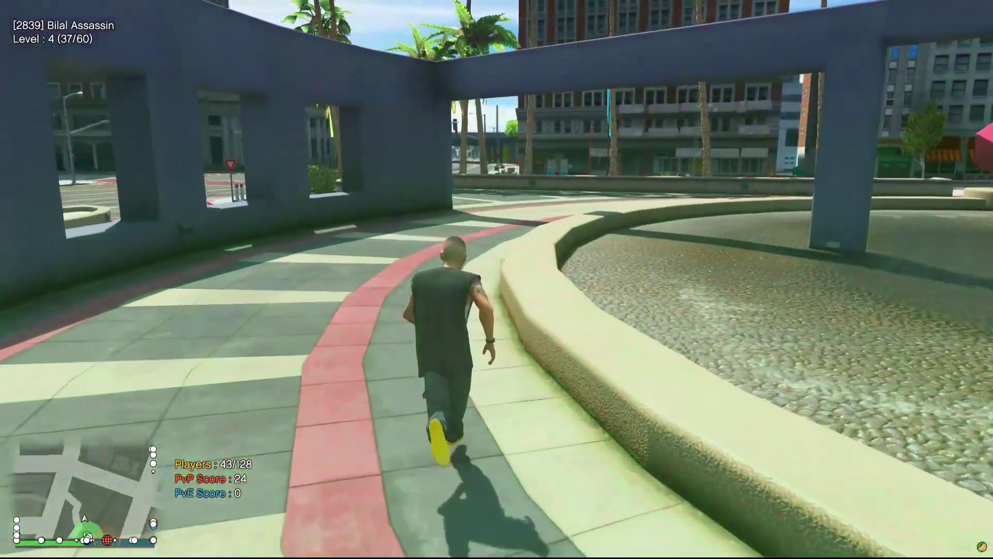
pyautogui.press('w')
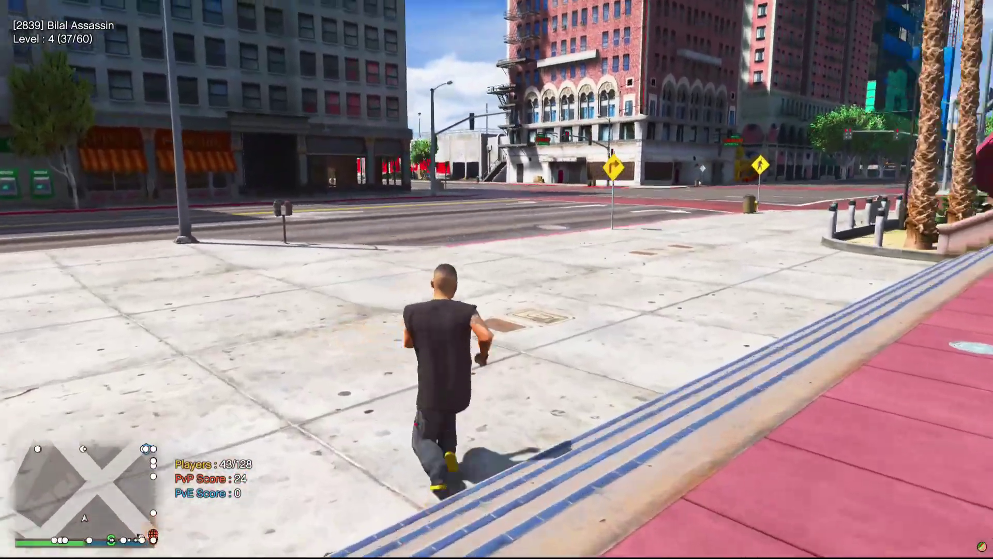
pyautogui.press('w')
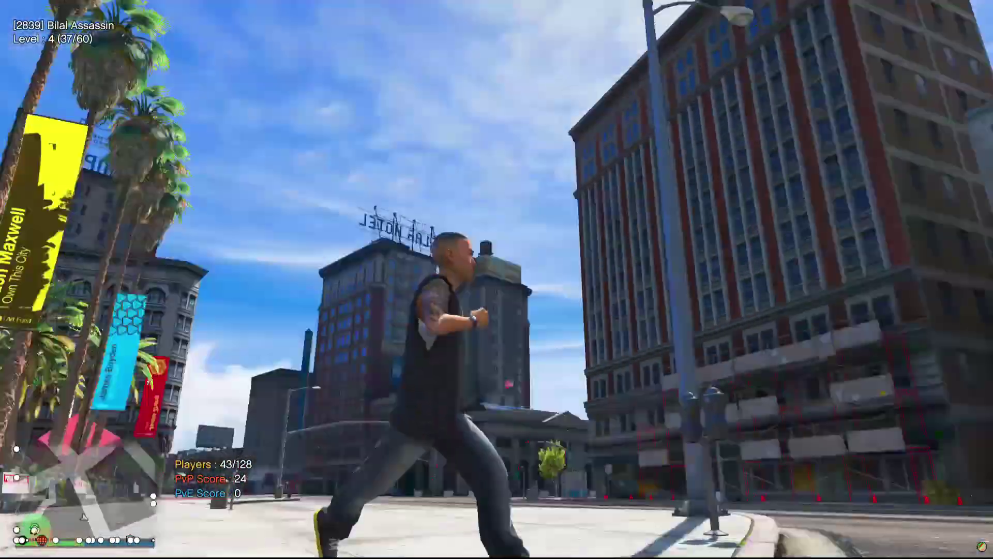
pyautogui.press('w')
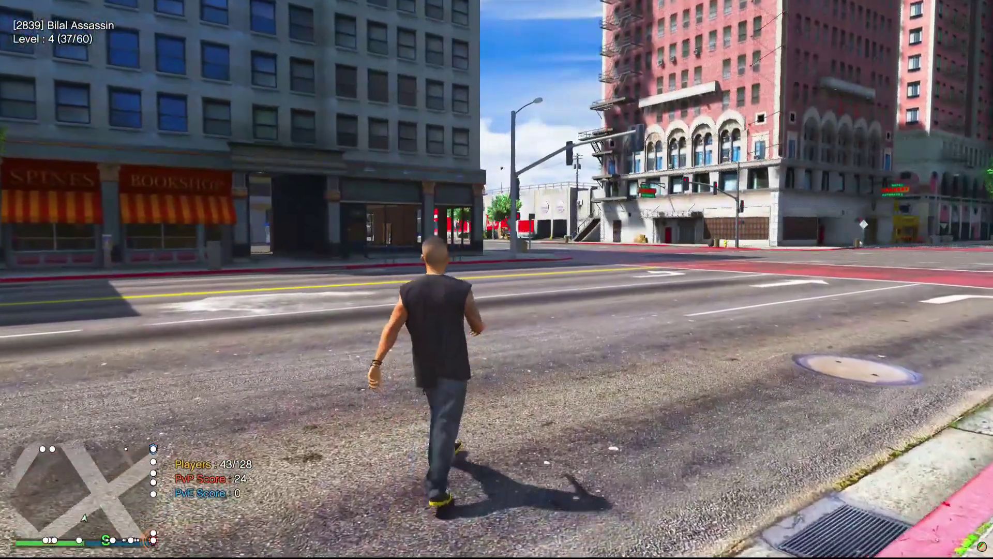
pyautogui.press('m')
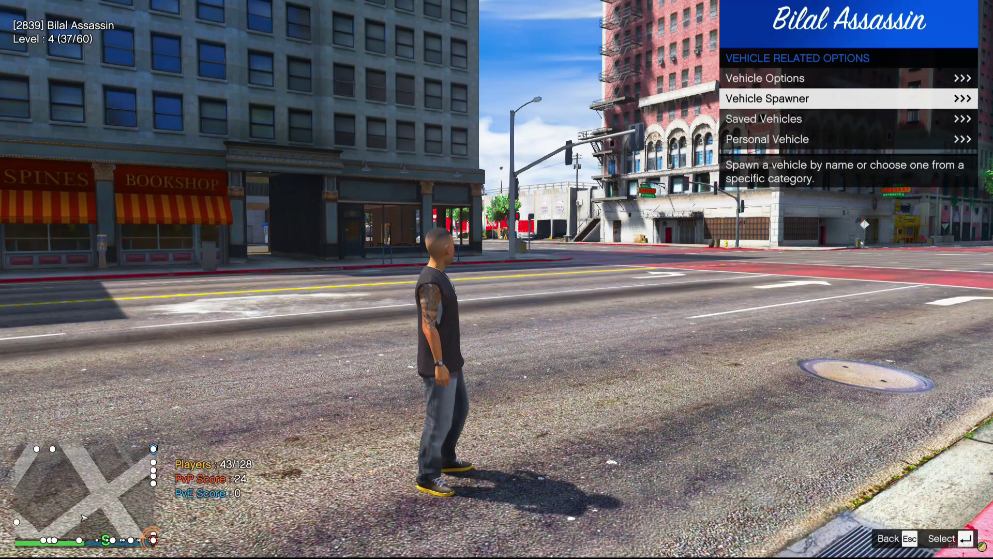
pyautogui.press('Return')
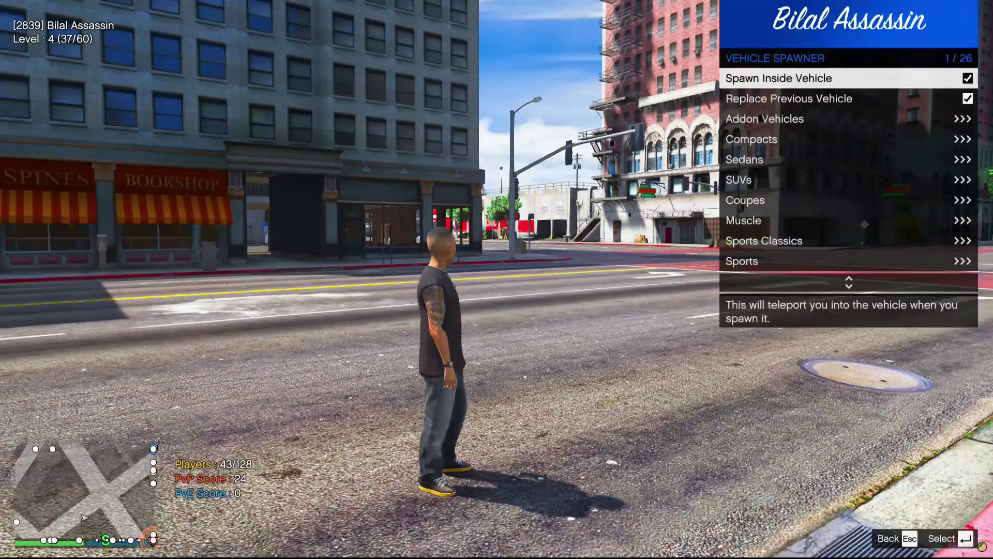
pyautogui.press('Down')
pyautogui.press('Down')
pyautogui.press('Down')
pyautogui.press('Down')
pyautogui.press('Down')
pyautogui.press('Down')
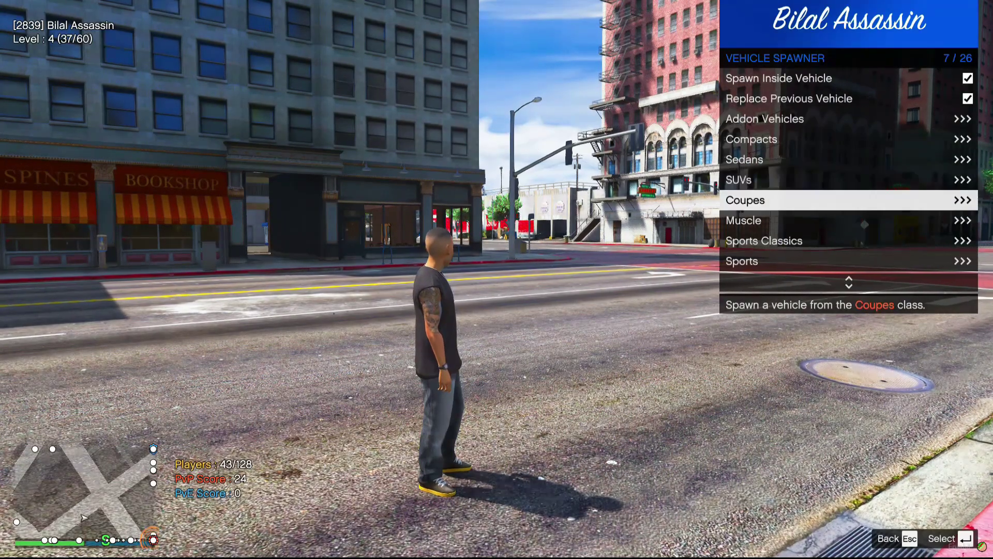
pyautogui.press('Escape')
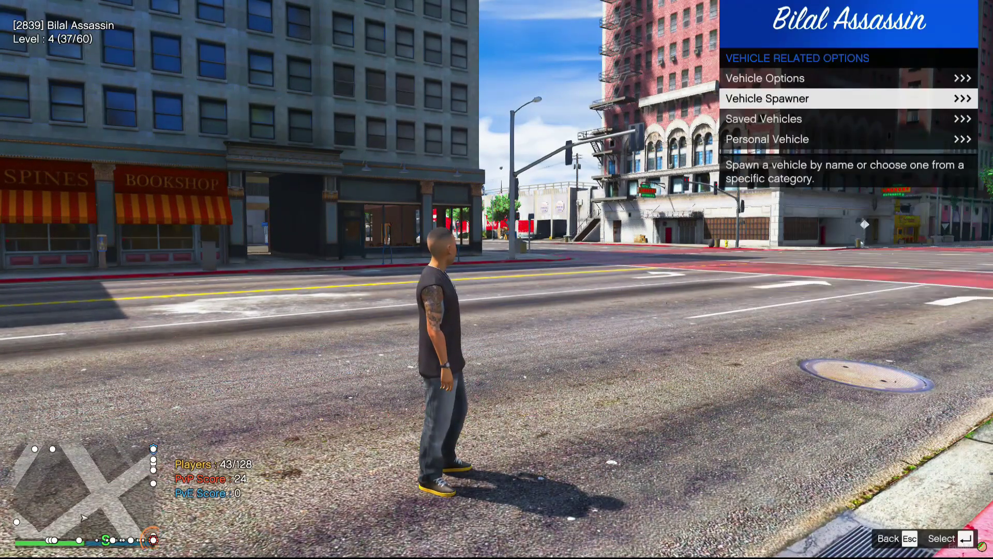
# Open the Sports category of the saved vehicles.
pyautogui.press('Down')
pyautogui.press('Return')
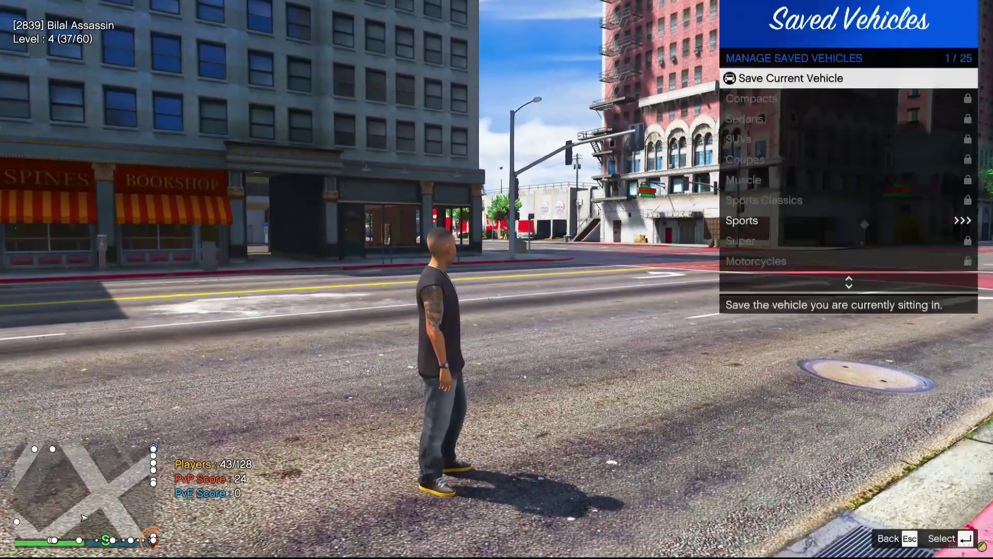
pyautogui.press('Down')
pyautogui.press('Down')
pyautogui.press('Down')
pyautogui.press('Down')
pyautogui.press('Down')
pyautogui.press('Down')
pyautogui.press('Down')
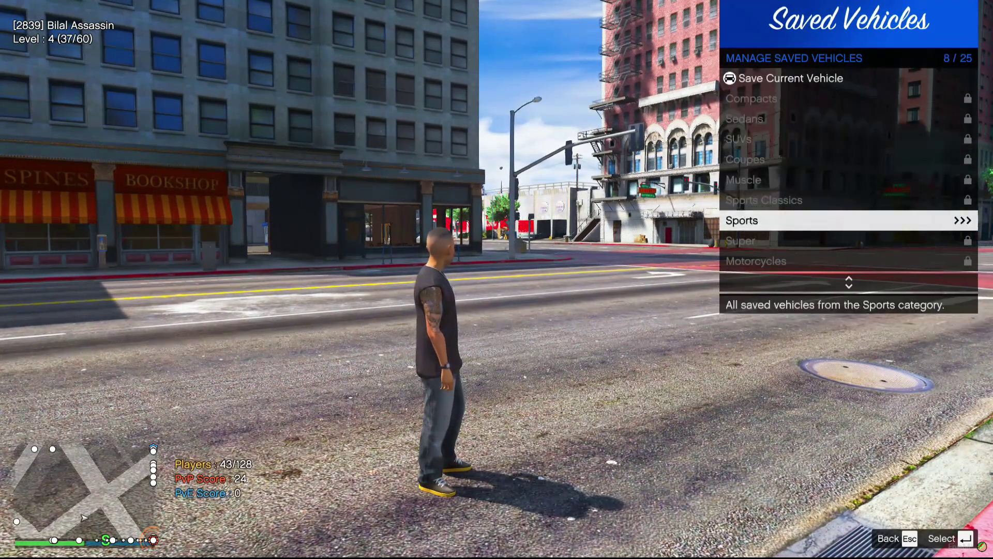
pyautogui.press('Return')
# Spawn the saved MY21 (Itali GTO) and close the vehicle menu.
pyautogui.press('Down')
pyautogui.press('Down')
pyautogui.press('Return')
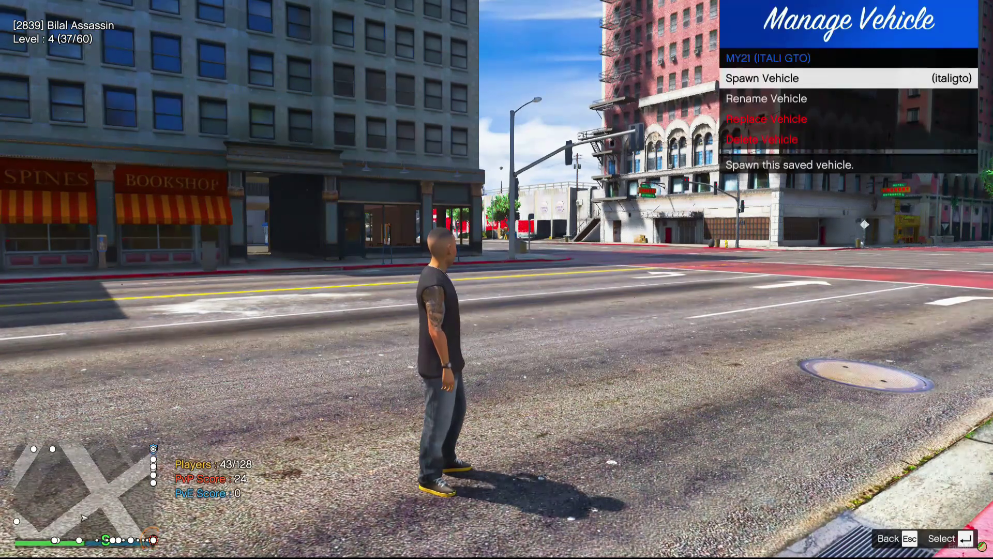
pyautogui.press('Return')
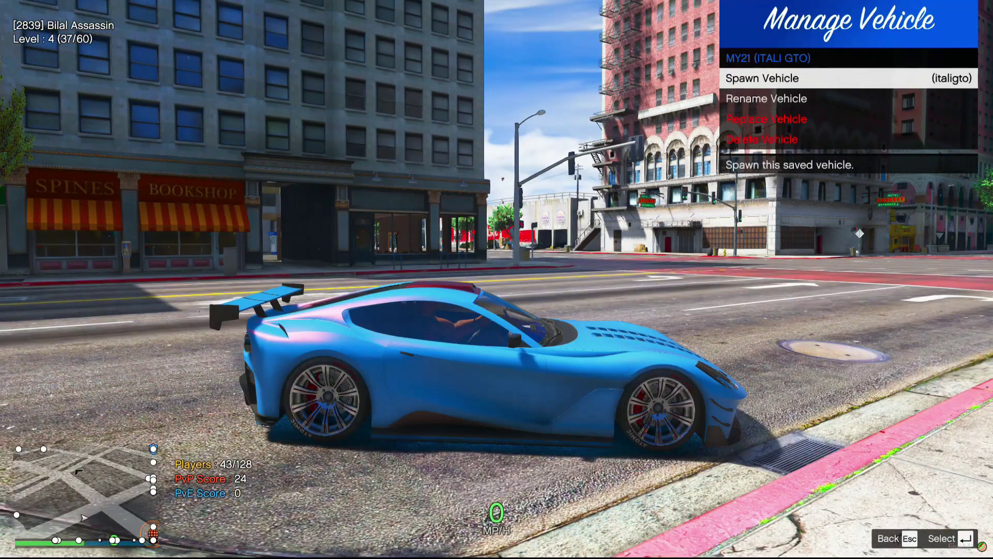
pyautogui.press('BackSpace')
pyautogui.press('BackSpace')
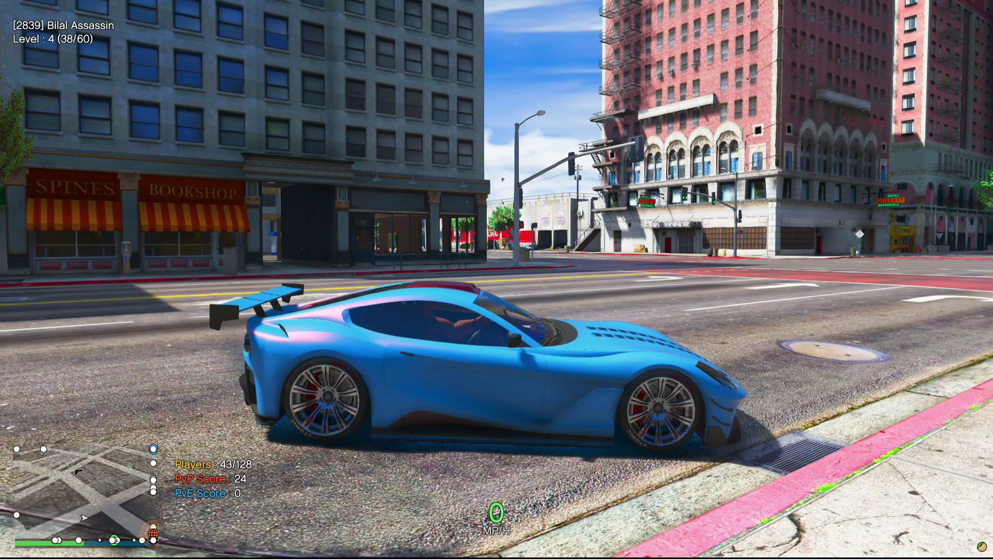
# Set the car radio to Radio Off and drive the blue sports car to the intersection.
pyautogui.press('q')
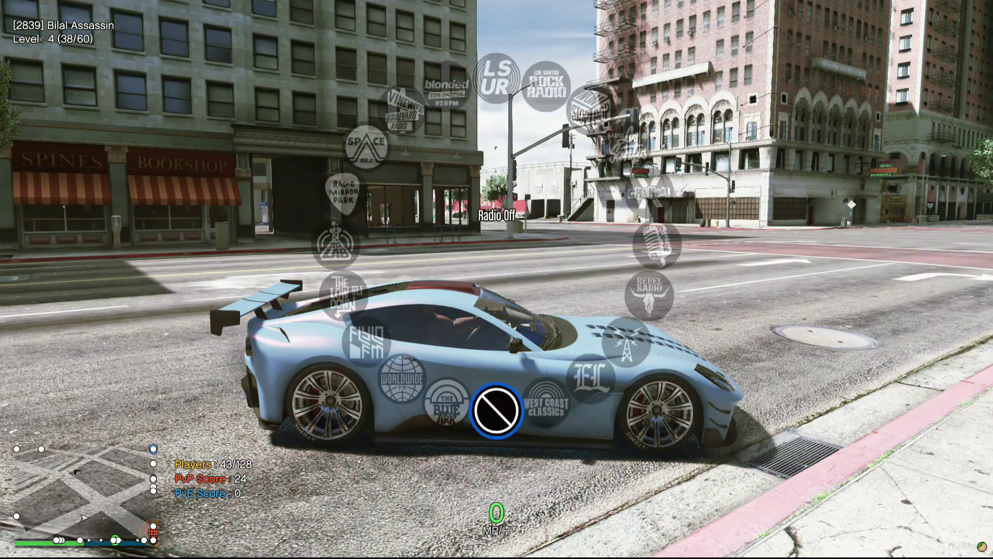
pyautogui.press('w')
pyautogui.press('a')
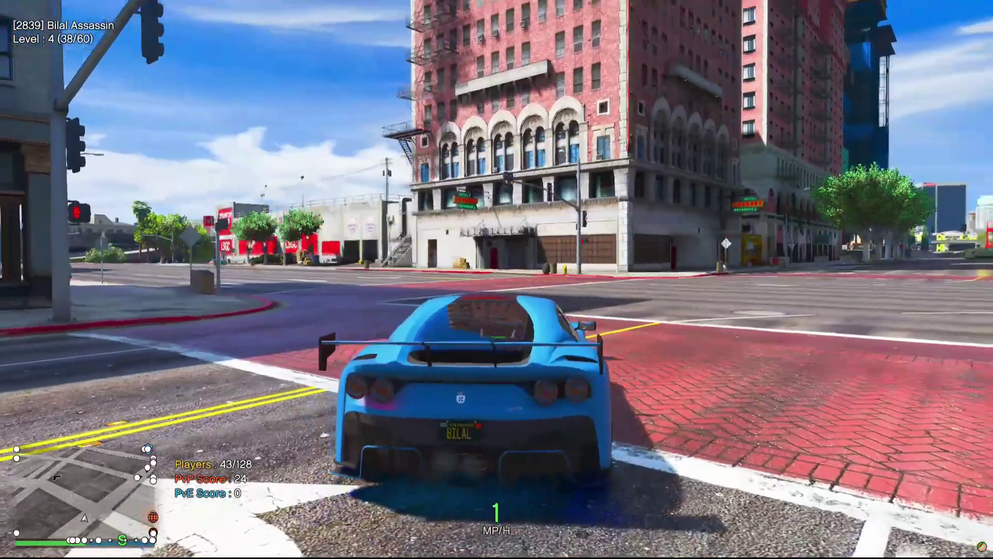
# Set a map waypoint southwest of the car's location in Pillbox Hill and drive along the route toward it.
pyautogui.press('Escape')
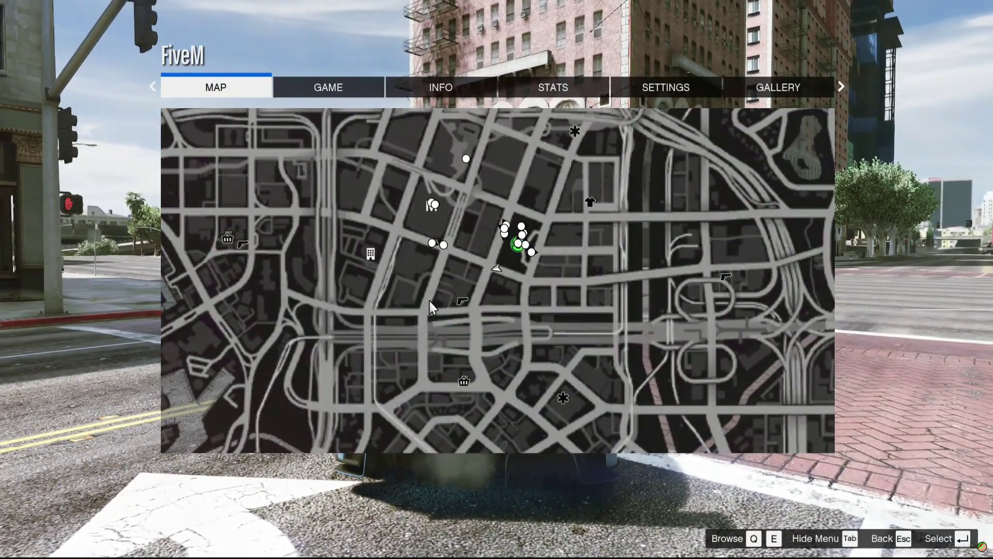
pyautogui.click(419, 302)
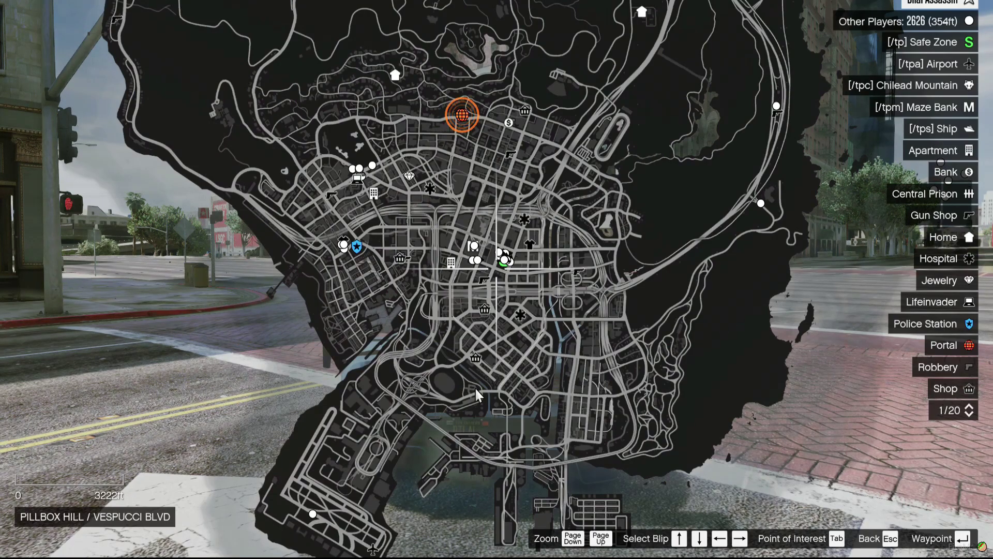
pyautogui.scroll(2, 476, 394)
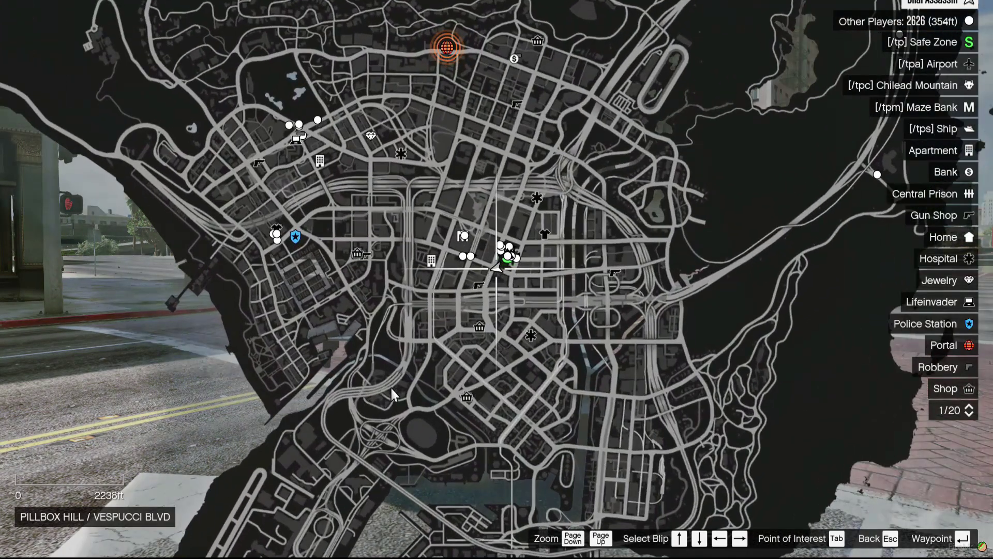
pyautogui.click(414, 407)
pyautogui.press('Escape')
pyautogui.press('Escape')
pyautogui.press('w')
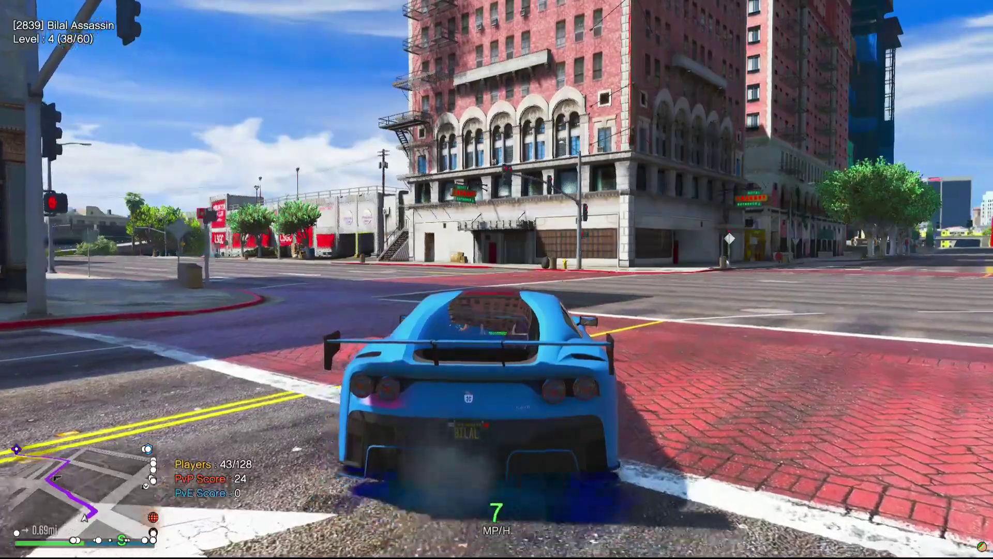
pyautogui.press('a')
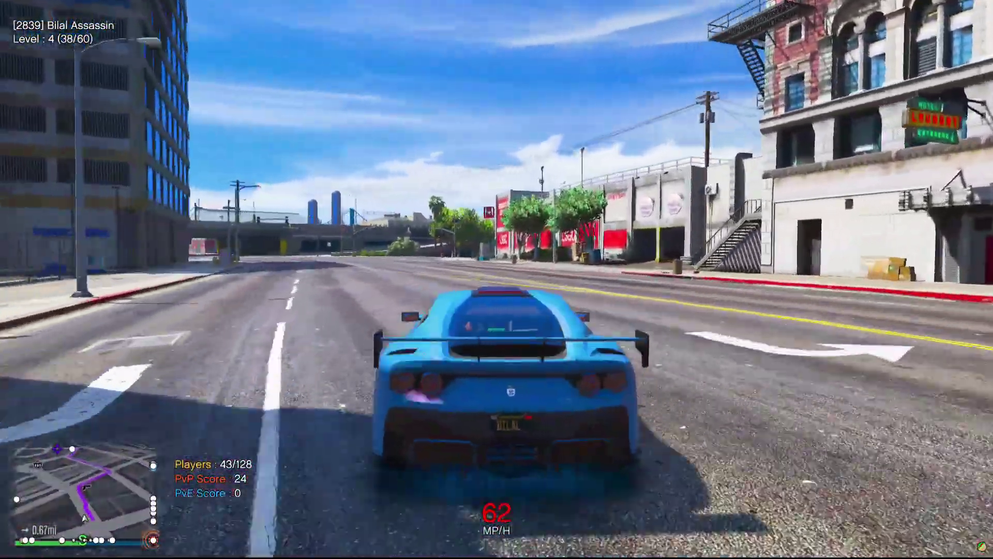